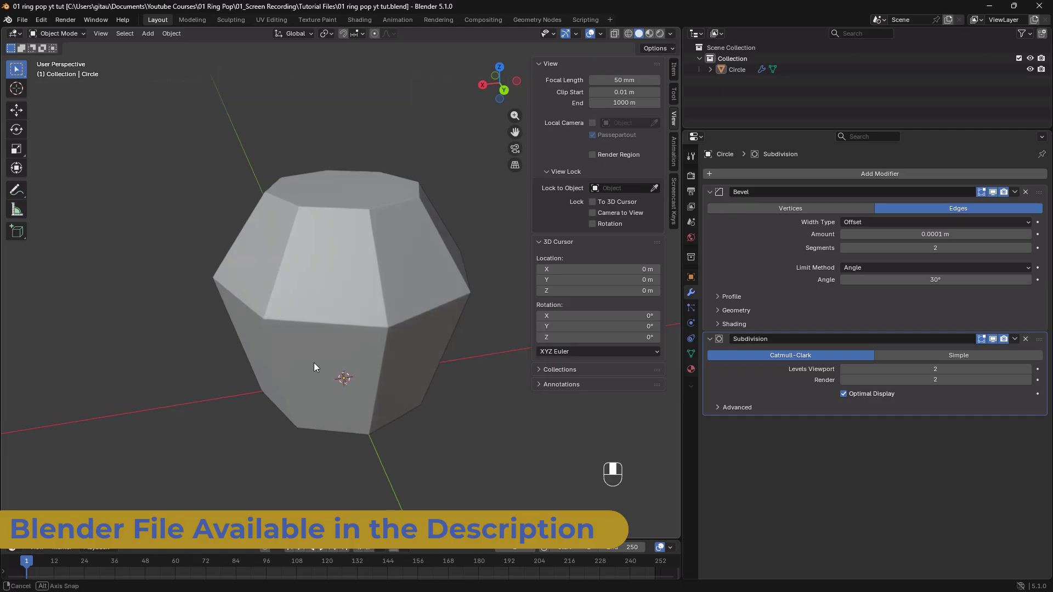
Add a mesh circle at the world origin beneath the faceted candy
key("shift+a")
mouse_move(308, 375)
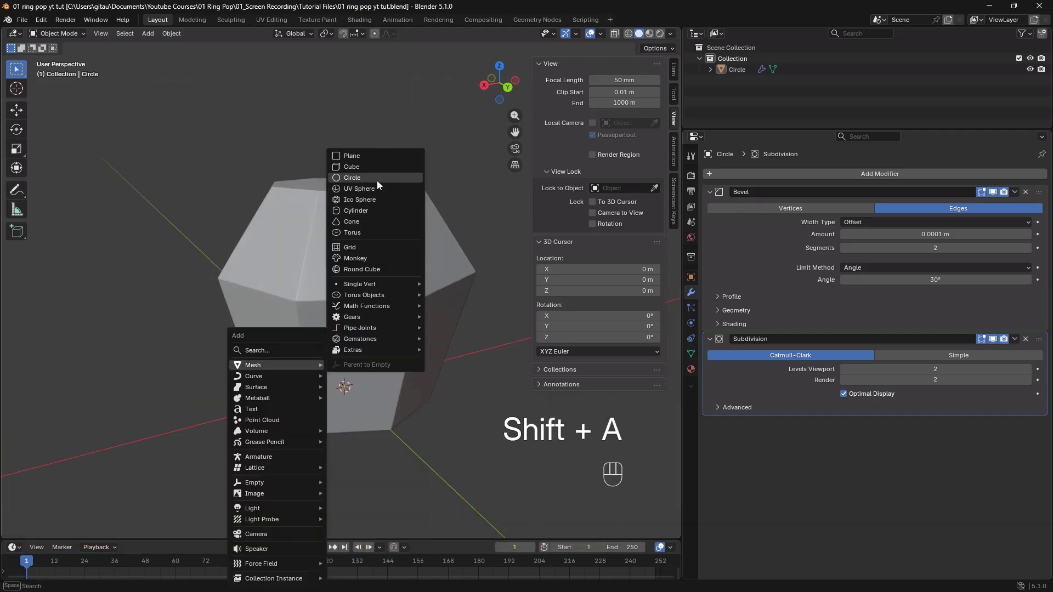
left_click(376, 177)
scroll(357, 279, "down", 5)
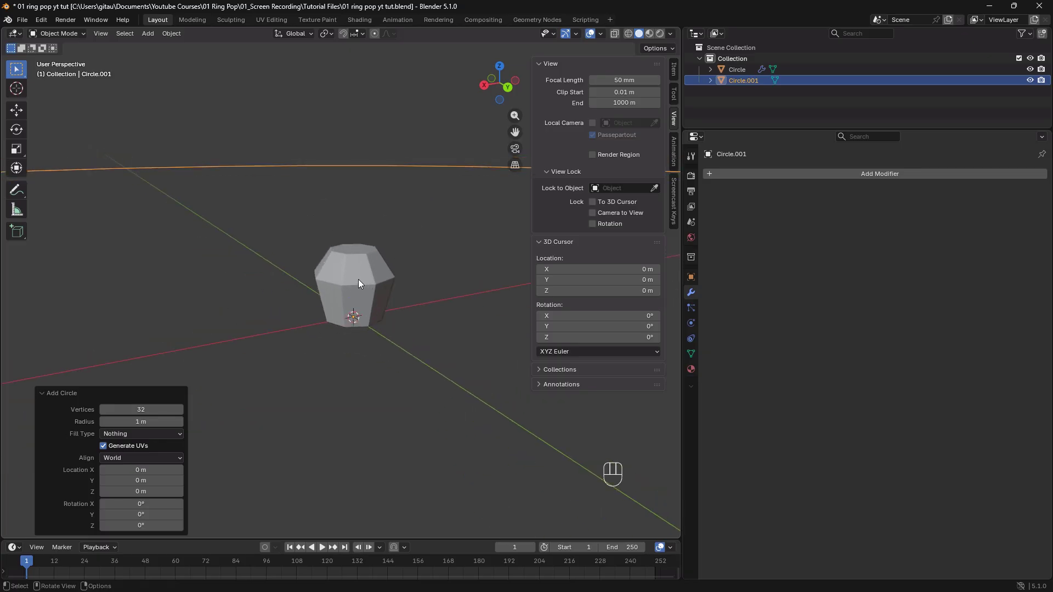
scroll(359, 281, "up", 3)
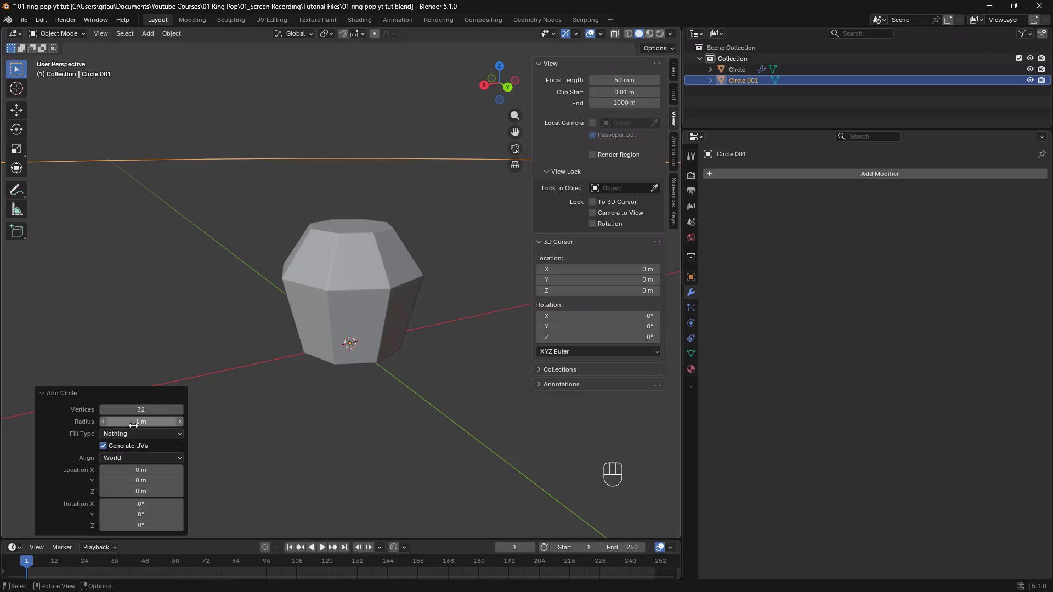
Set the new circle's radius to 0.016 m and its vertex count to 24
left_click(159, 422)
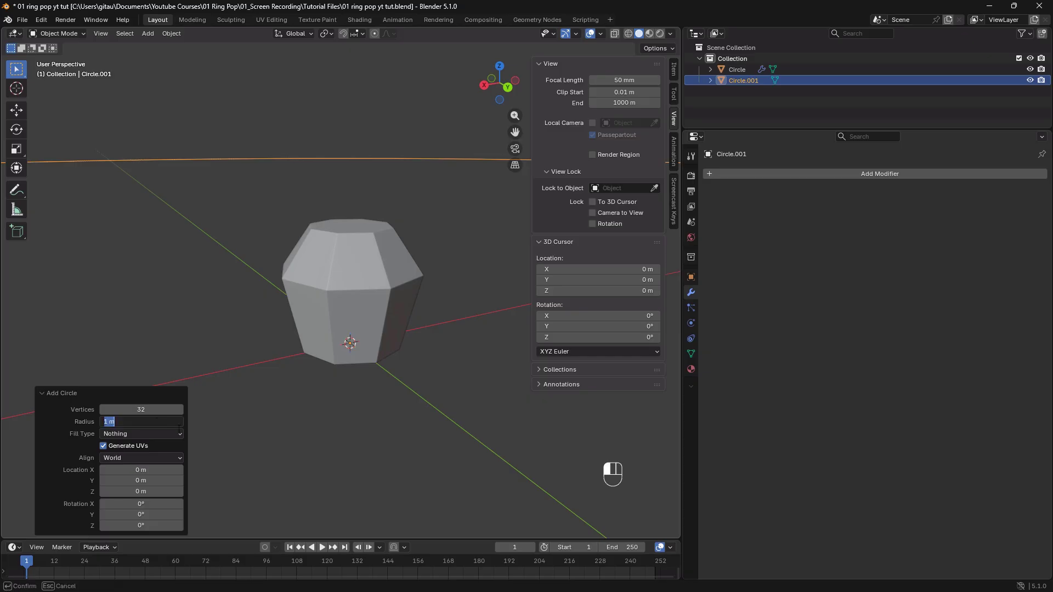
key("BackSpace")
key("Return")
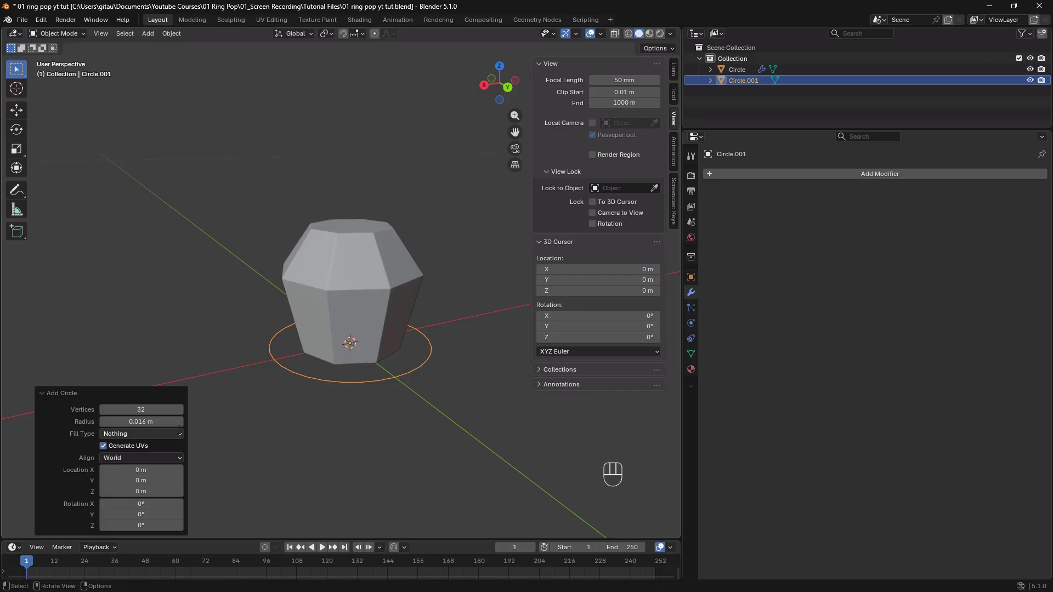
left_click(128, 409)
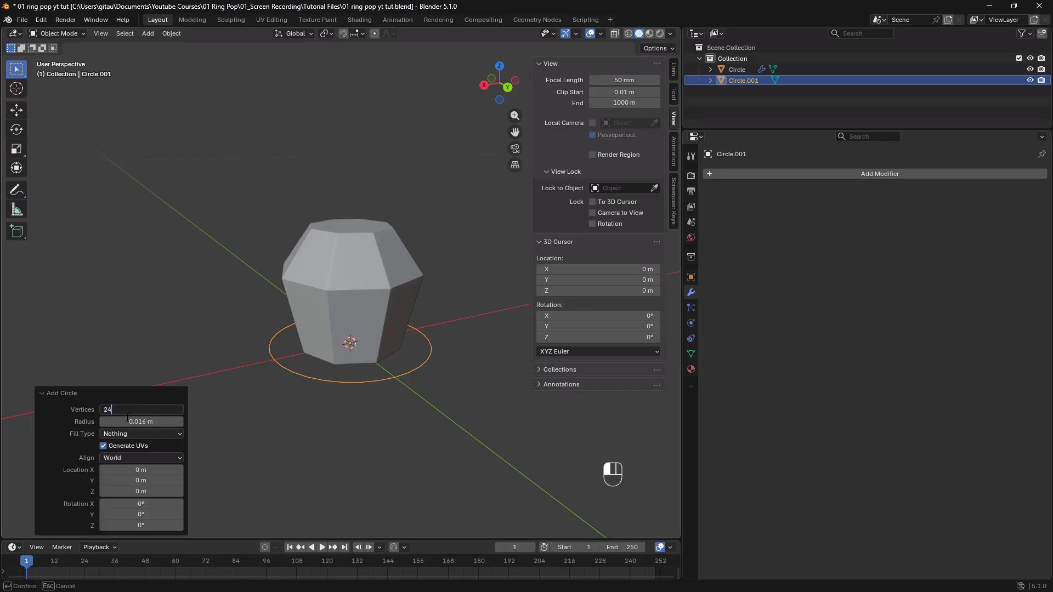
key("Return")
scroll(308, 337, "up", 3)
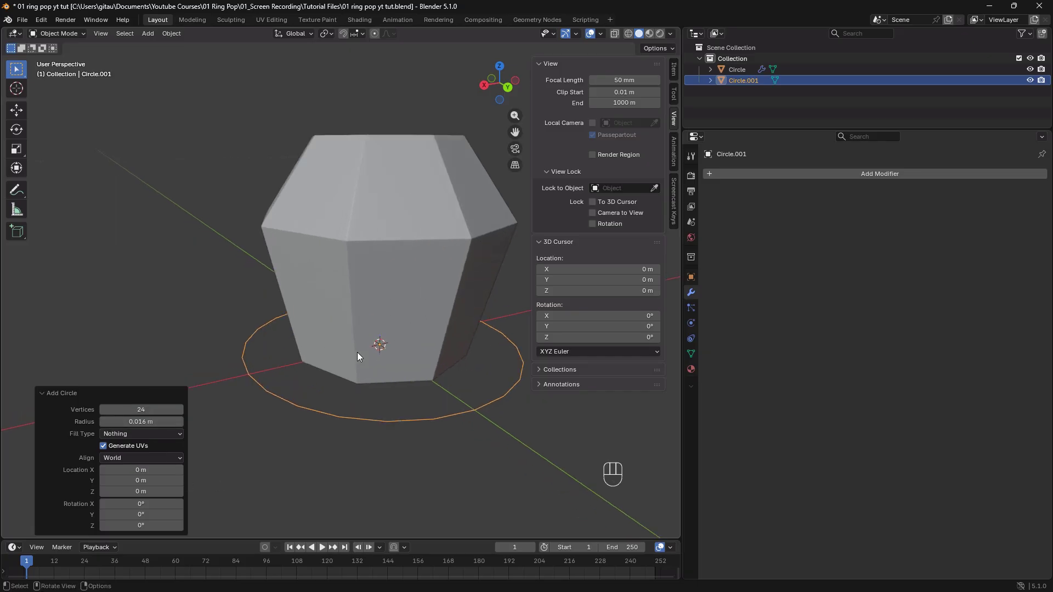
Fill the circle with quad faces in Edit Mode using Grid Fill
mouse_move(357, 352)
middle_mouse_down()
mouse_move(382, 342)
mouse_move(317, 349)
mouse_move(346, 366)
mouse_move(368, 354)
middle_mouse_up()
middle_click_drag(219, 371, 292, 382)
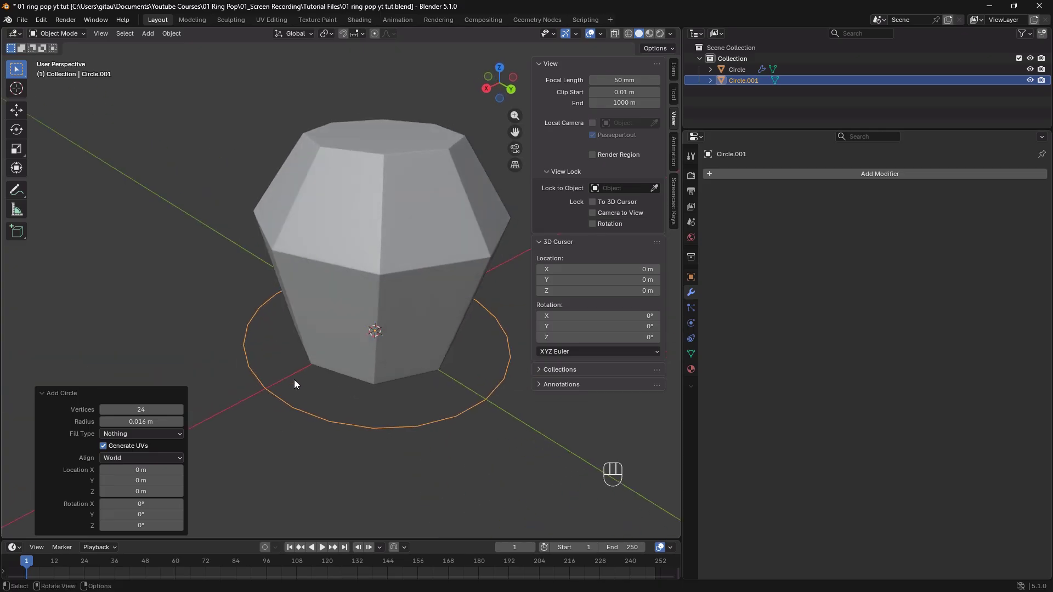
key("Tab")
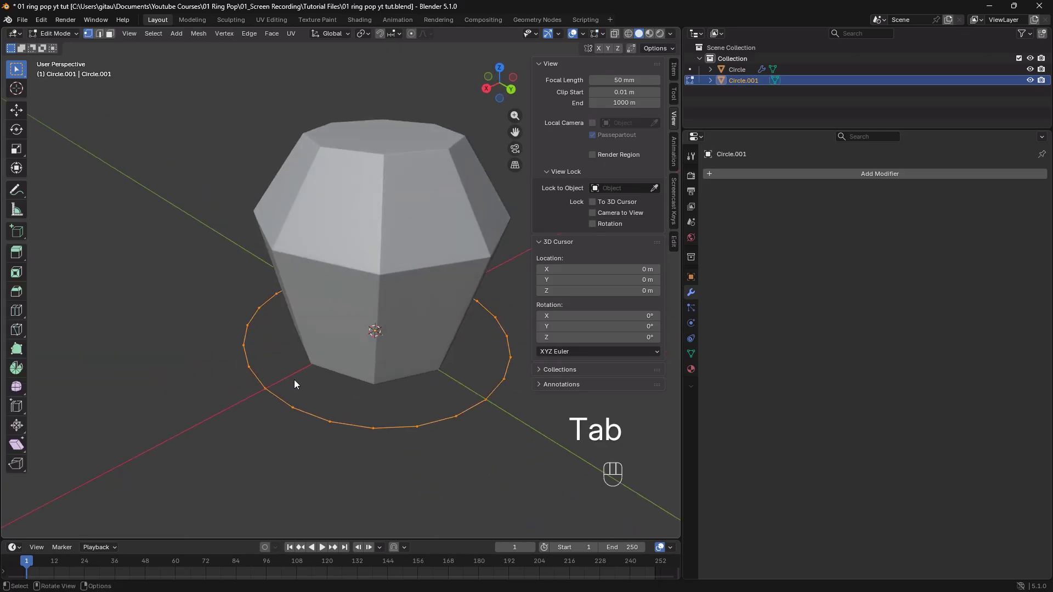
mouse_move(341, 395)
middle_mouse_down()
mouse_move(329, 418)
mouse_move(330, 409)
middle_mouse_up()
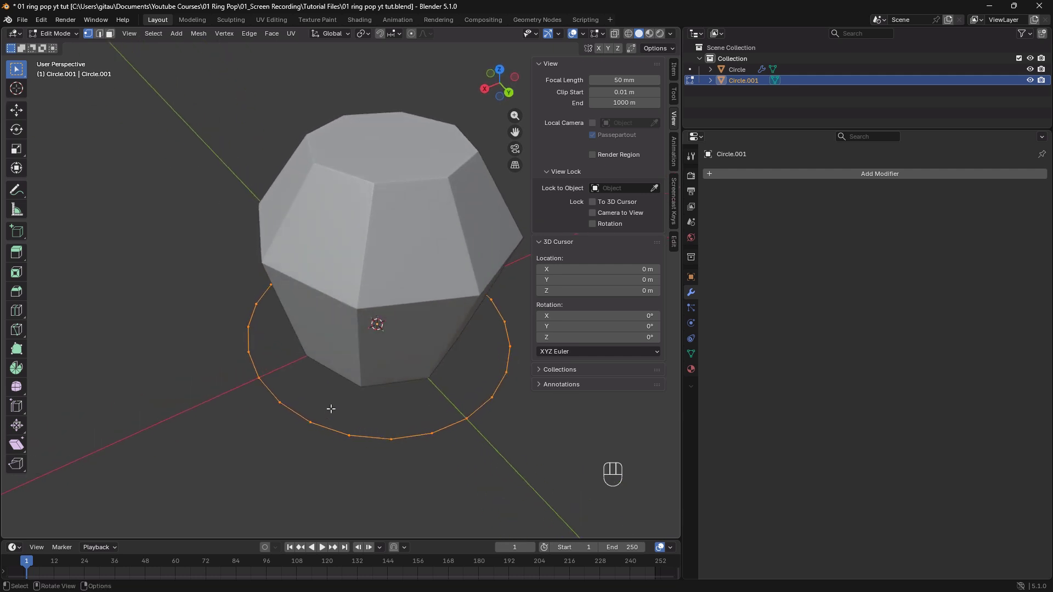
key("space")
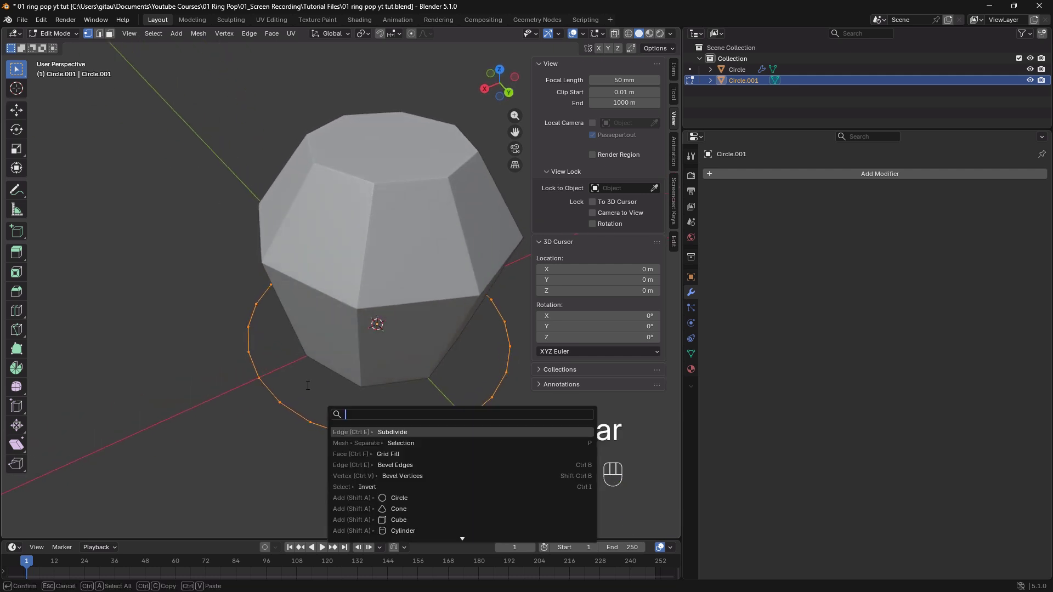
left_click(362, 454)
Select an edge loop running across the grid-filled disc in edge selection mode
middle_click_drag(384, 364, 312, 377)
middle_click_drag(361, 425, 443, 390)
scroll(443, 390, "up", 1)
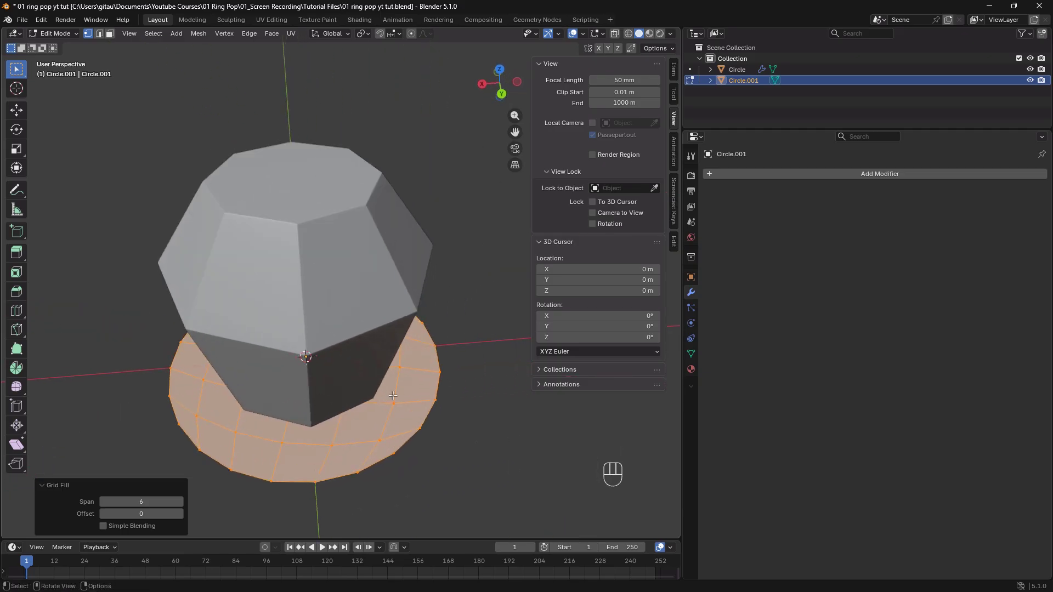
key("2")
left_click(425, 372)
left_click(204, 334, "alt")
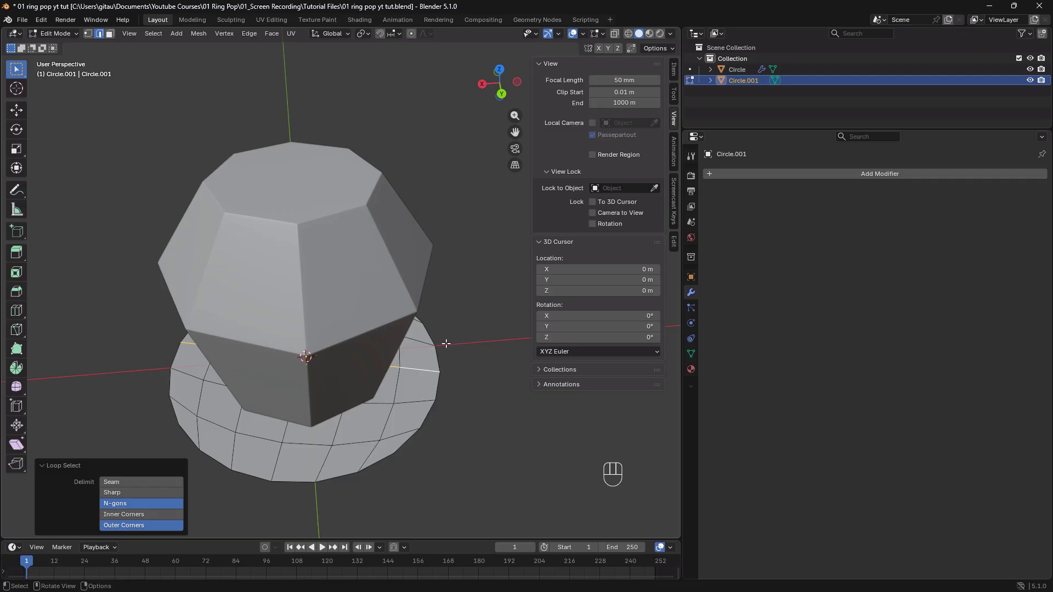
Rotate the whole disc mesh by about -14.9° around Z in top view, aligning its grid with the axes
key("grave")
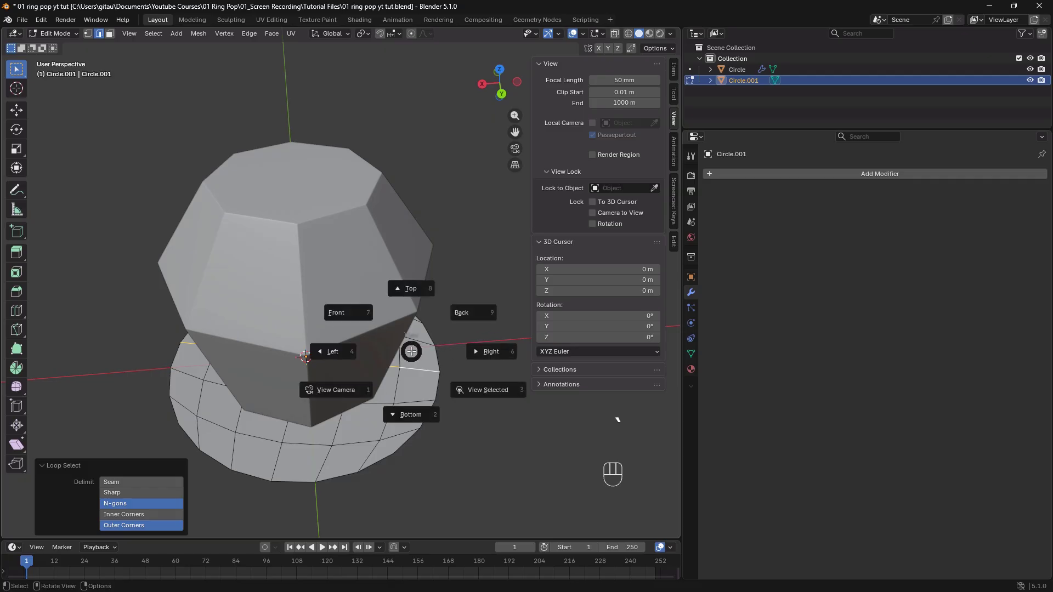
left_click(401, 291)
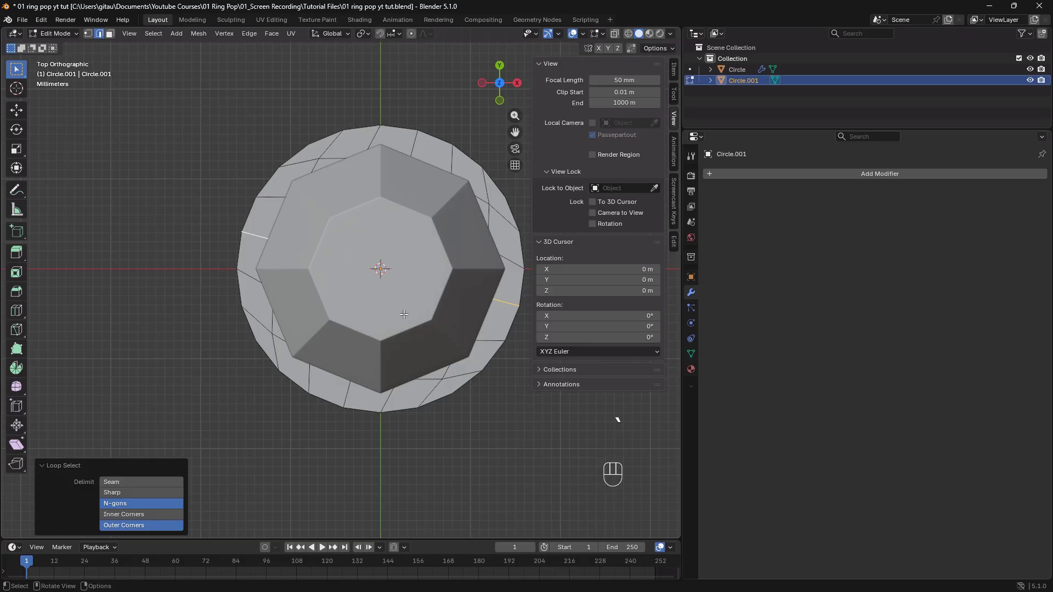
key("a")
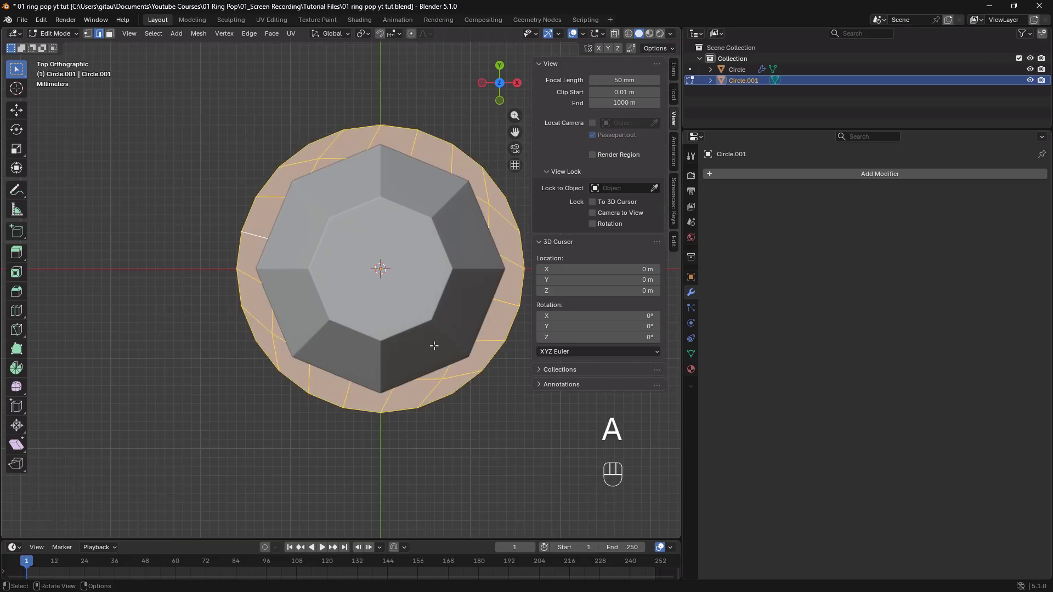
middle_click_drag(434, 345, 322, 369, "shift")
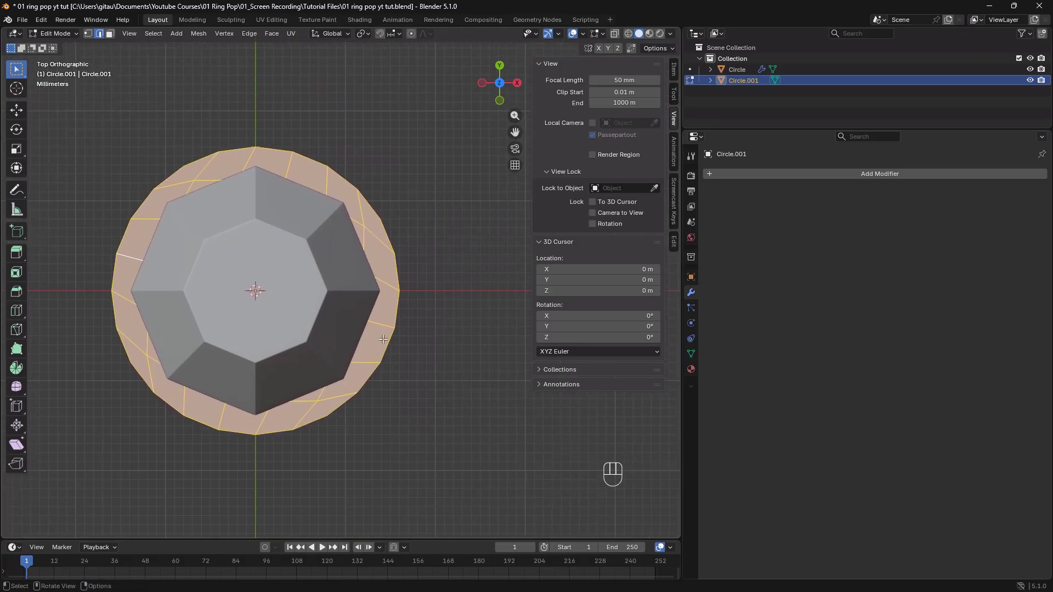
key("r")
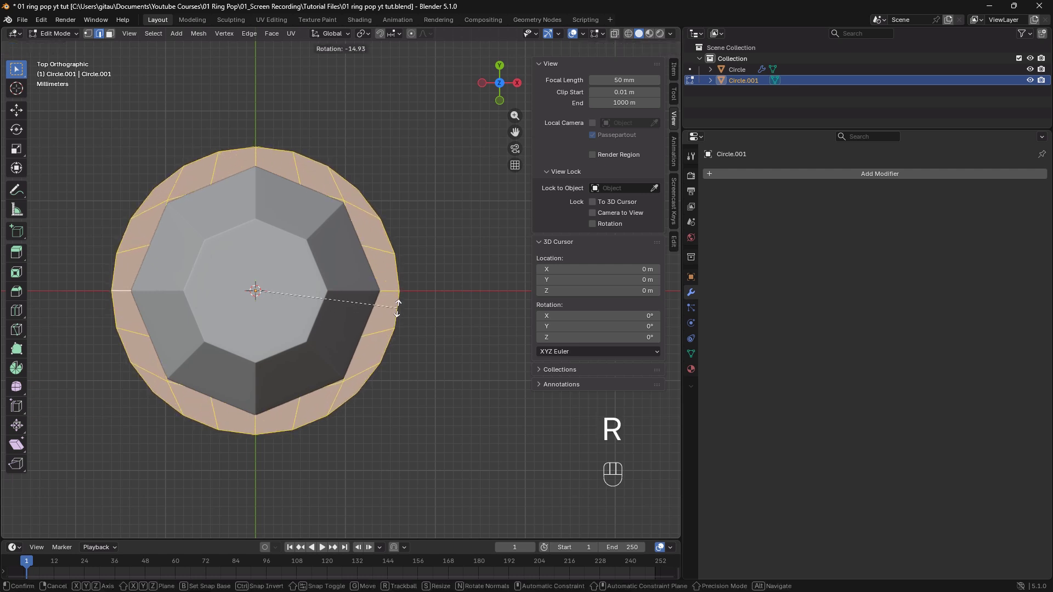
left_click(400, 310)
Extrude the entire disc downward by about 0.00085 m to give it thickness
middle_click_drag(446, 360, 312, 280)
scroll(307, 283, "up", 5)
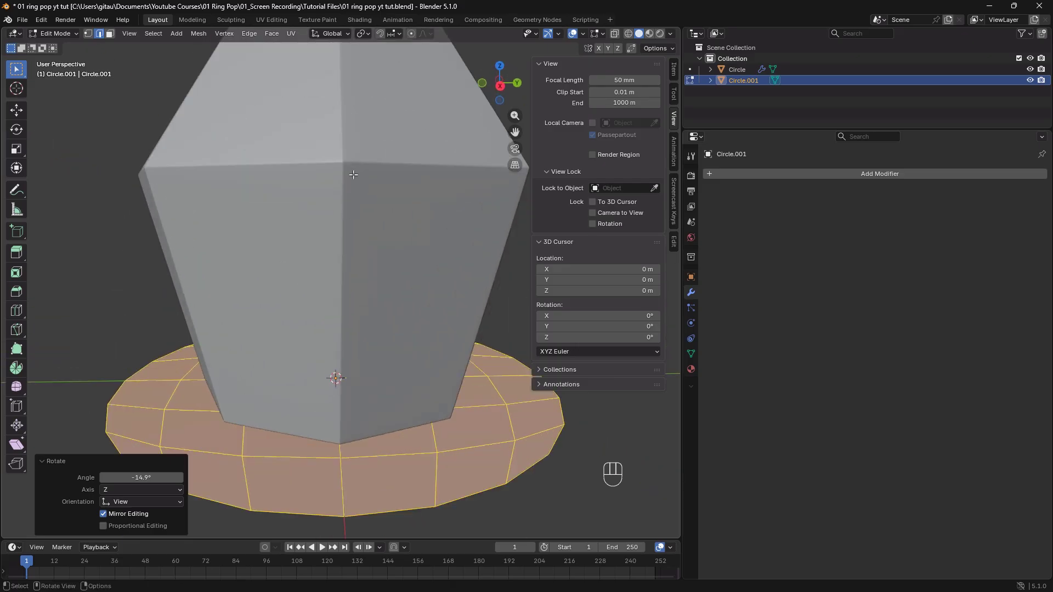
scroll(353, 174, "down", 4)
mouse_move(320, 181)
middle_mouse_down()
mouse_move(325, 195)
mouse_move(322, 176)
middle_mouse_up()
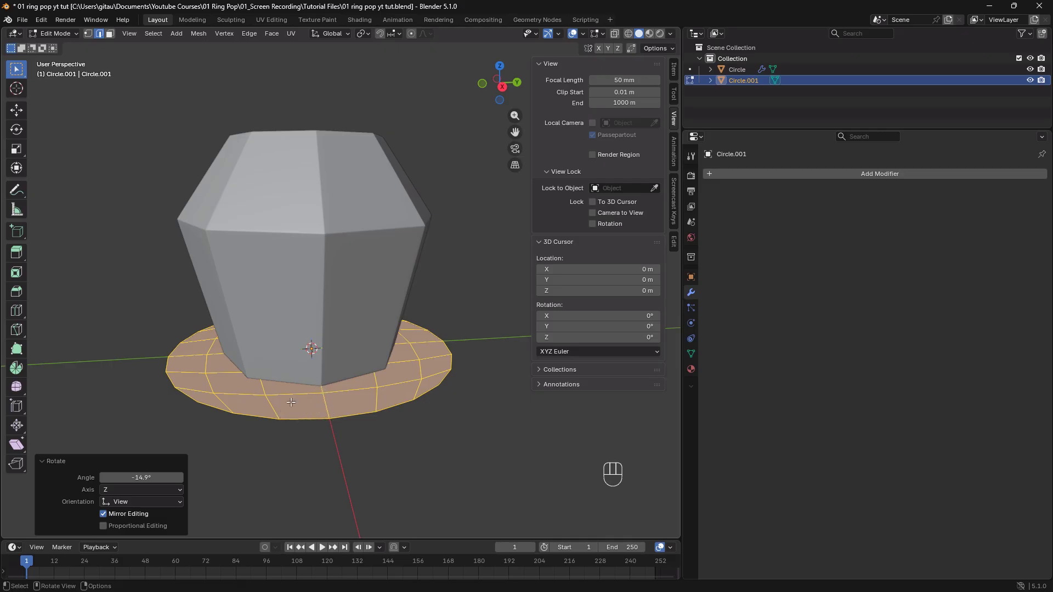
middle_click_drag(295, 403, 295, 371)
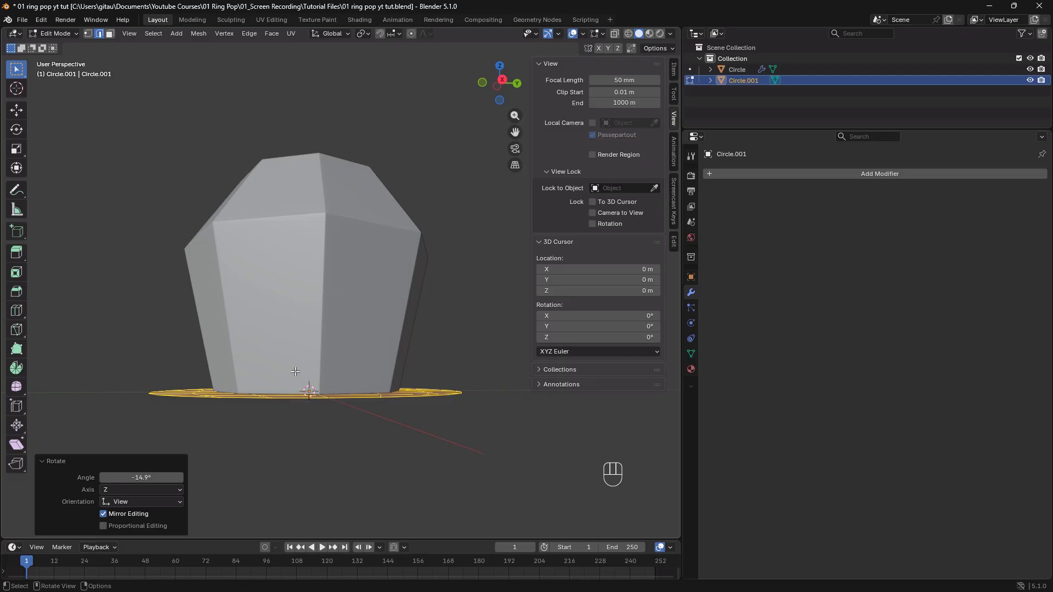
middle_click_drag(295, 371, 333, 394)
scroll(340, 362, "up", 2)
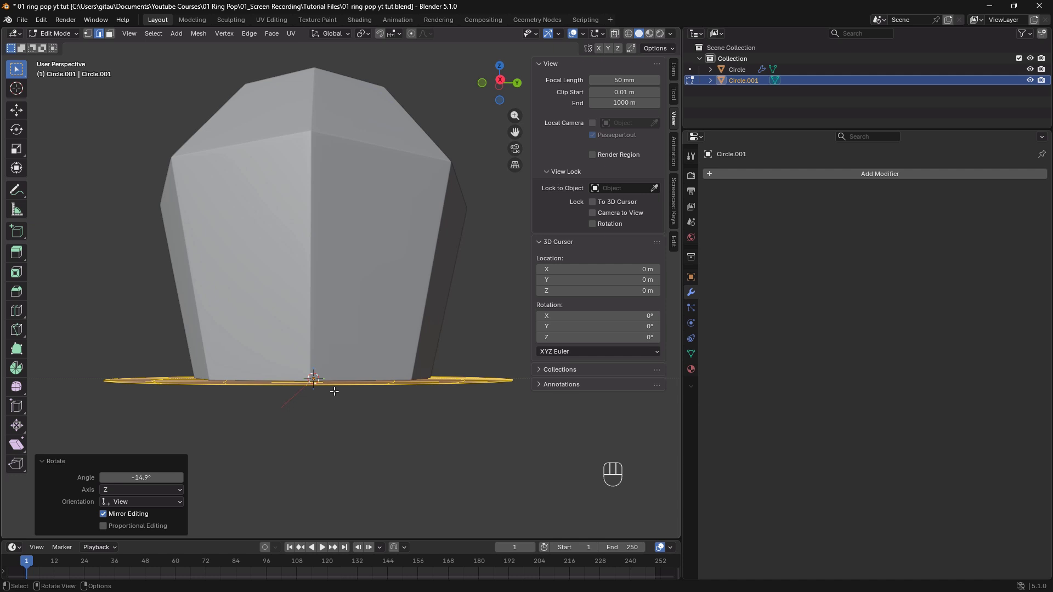
key("e")
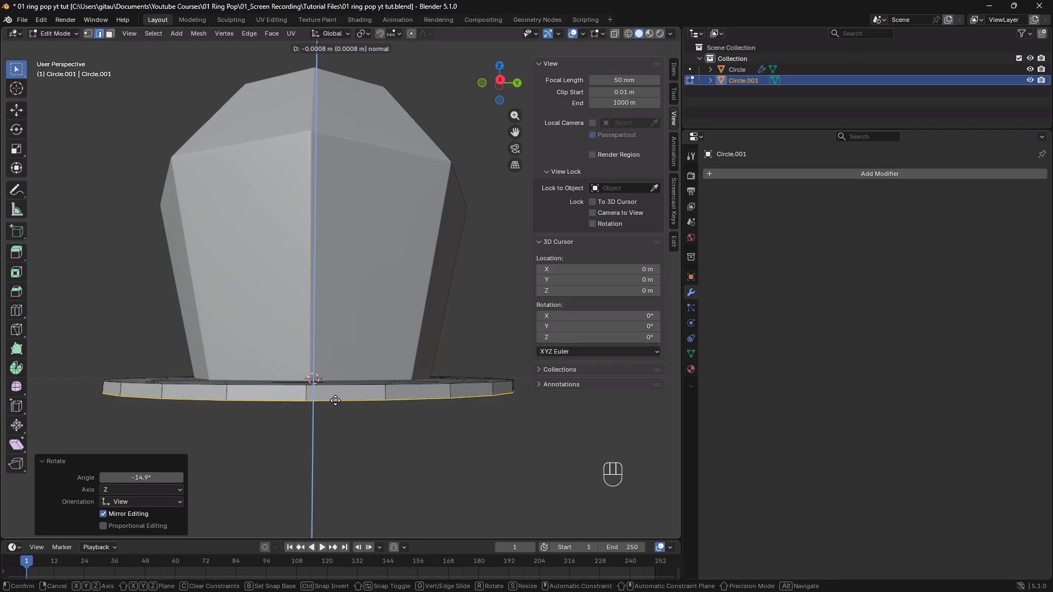
left_click(335, 401)
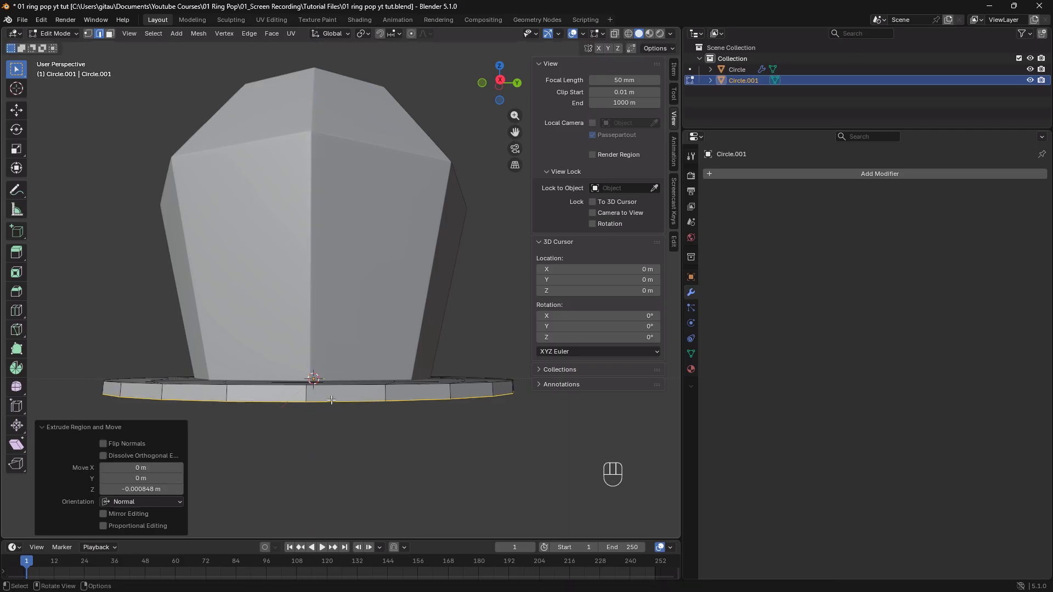
Return to Object Mode and isolate the disc in local view
middle_click_drag(335, 401, 331, 369)
scroll(340, 384, "down", 3)
key("Tab")
scroll(260, 391, "up", 2)
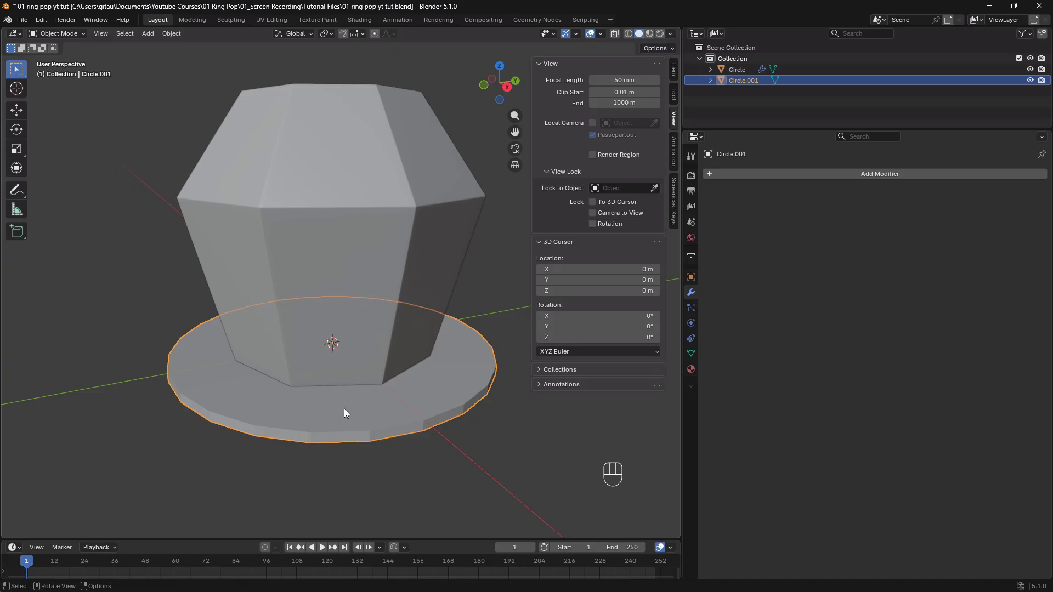
key("slash")
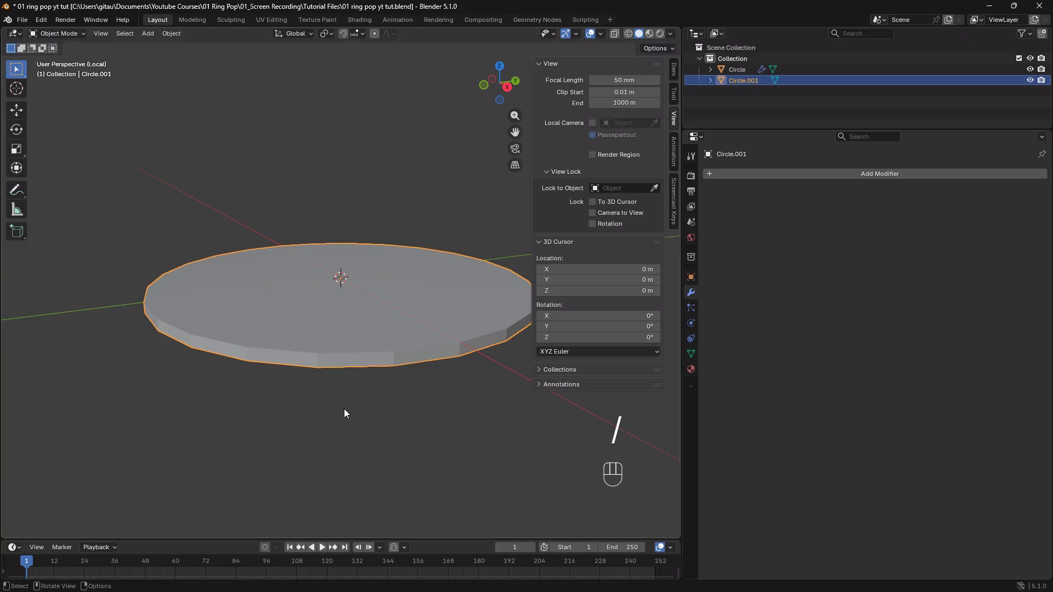
Inset the four central faces on the disc's top by about 0.0021 m
middle_click_drag(343, 409, 362, 341)
key("Tab")
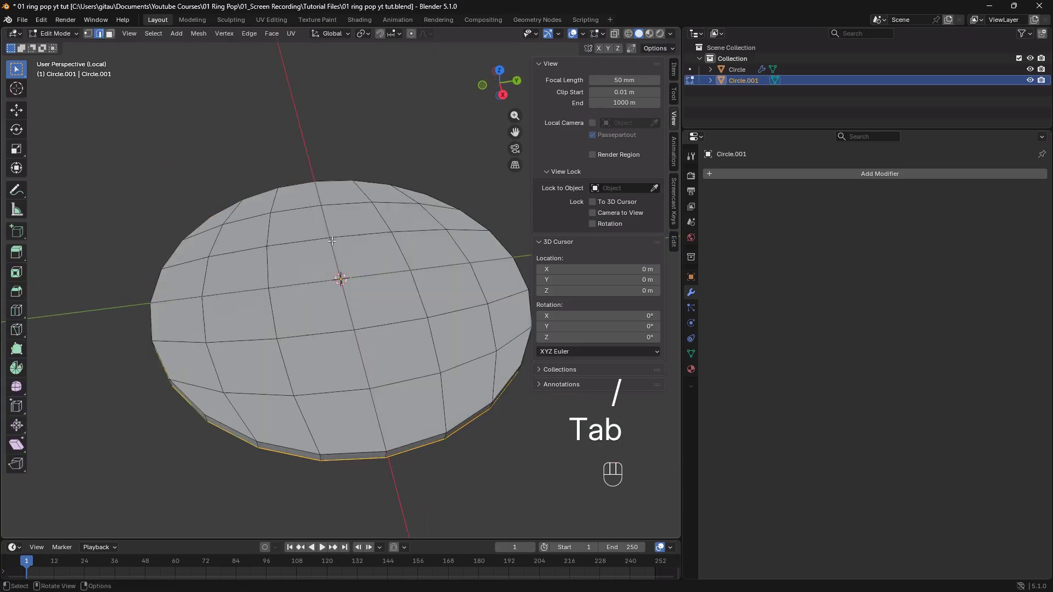
key("3")
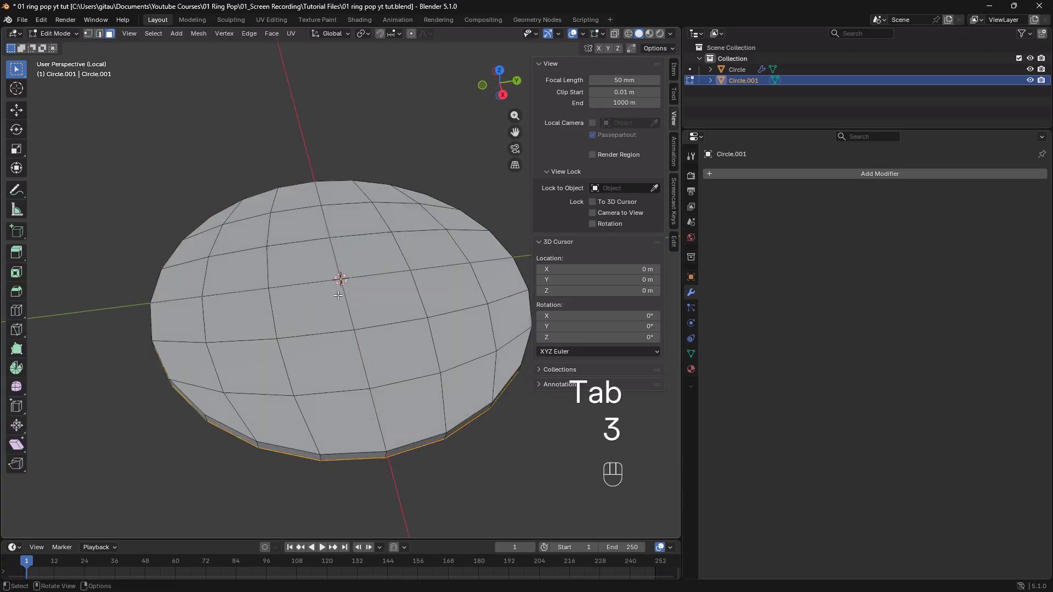
middle_click_drag(338, 295, 326, 295)
left_click_drag(347, 253, 315, 299)
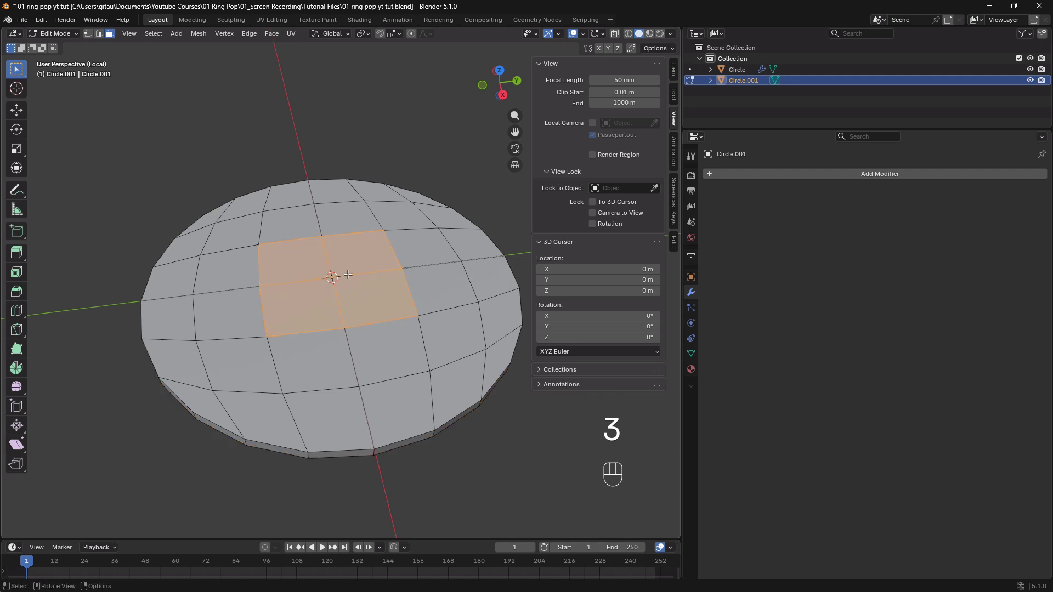
middle_click_drag(347, 274, 331, 307)
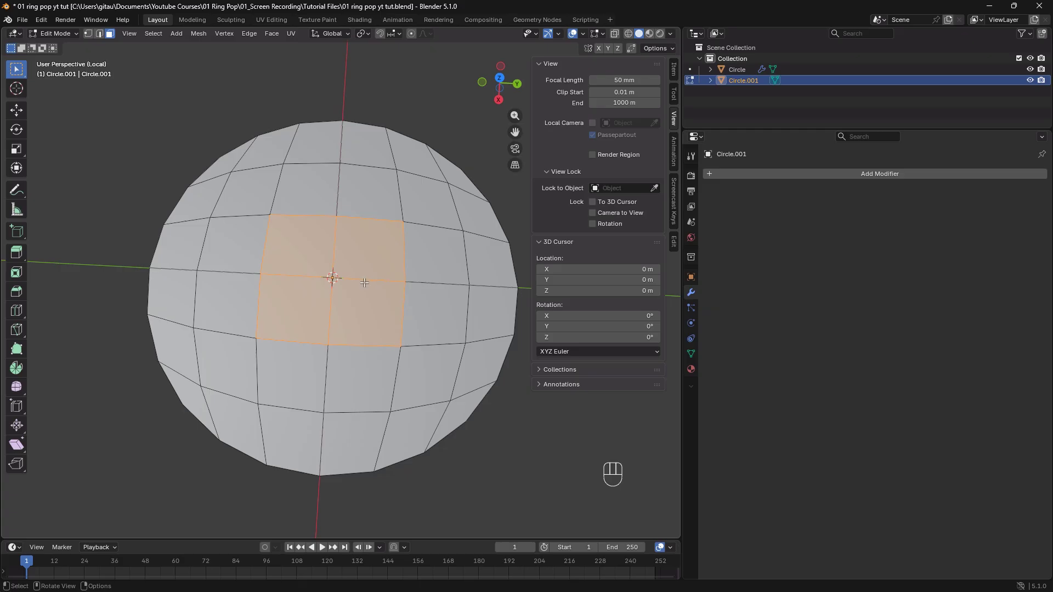
key("i")
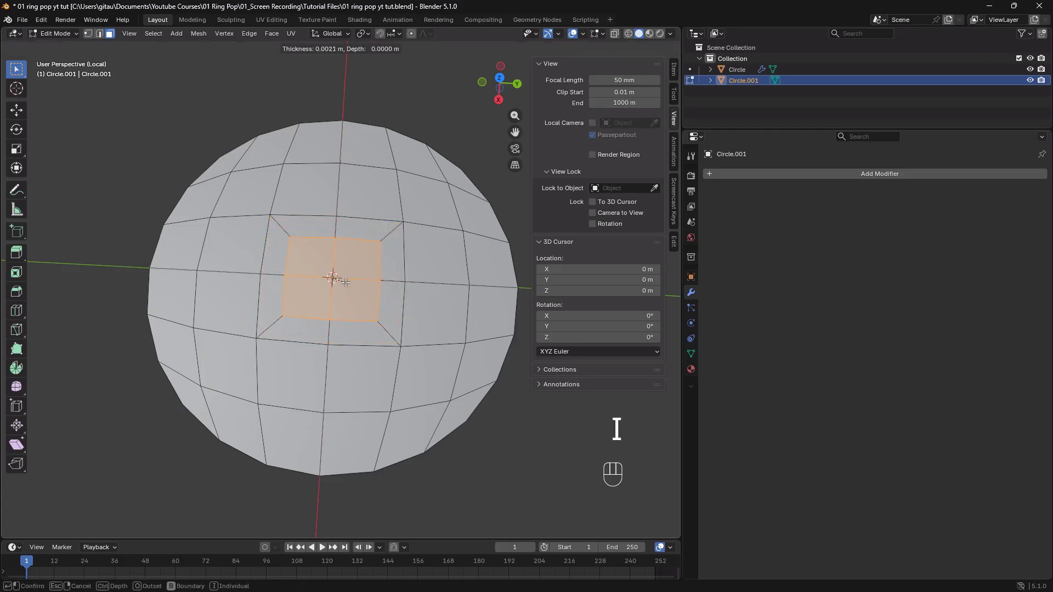
left_click(345, 282)
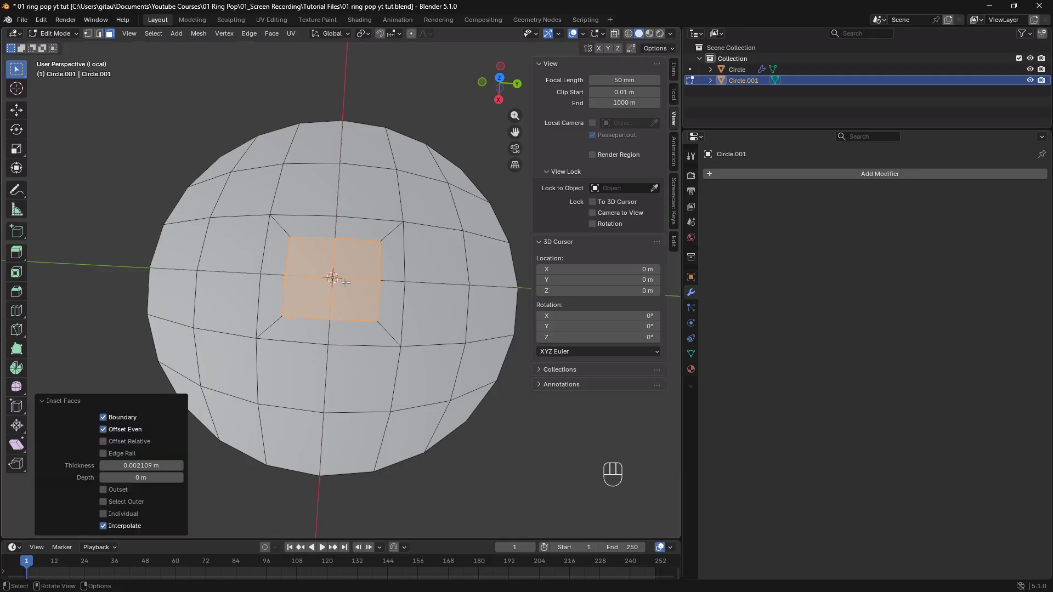
Check in the add-on preferences that LoopTools is enabled
middle_click_drag(370, 266, 355, 280, "shift")
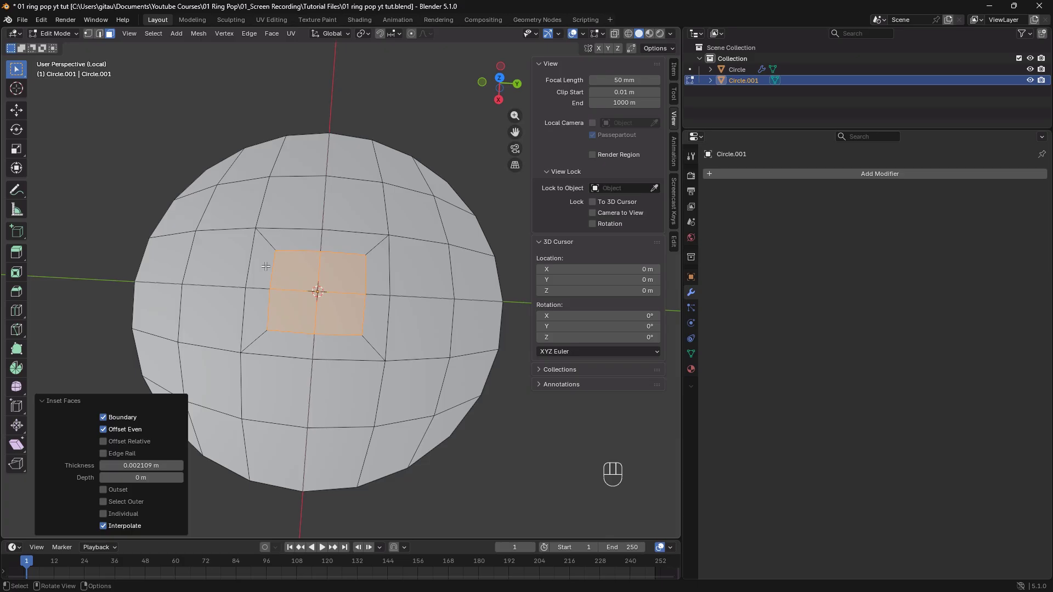
right_click(334, 278)
mouse_move(345, 264)
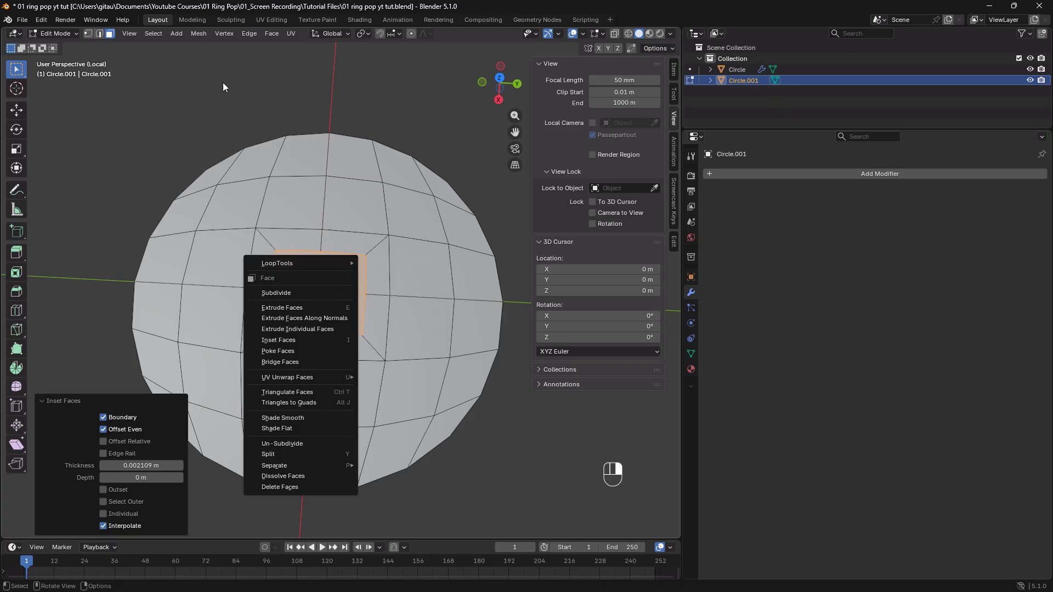
left_click(42, 20)
left_click(64, 160)
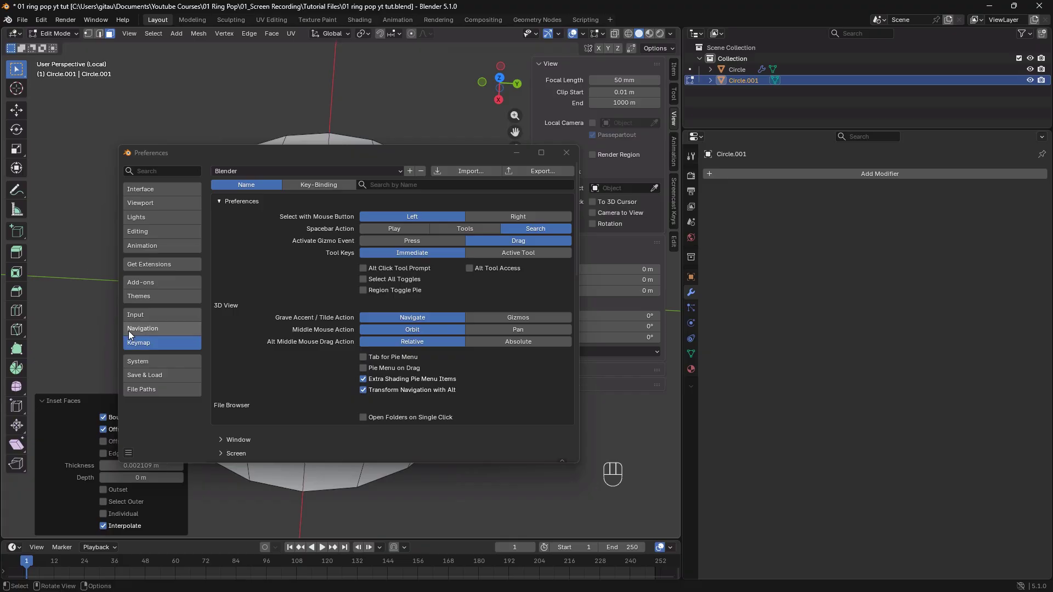
left_click(146, 282)
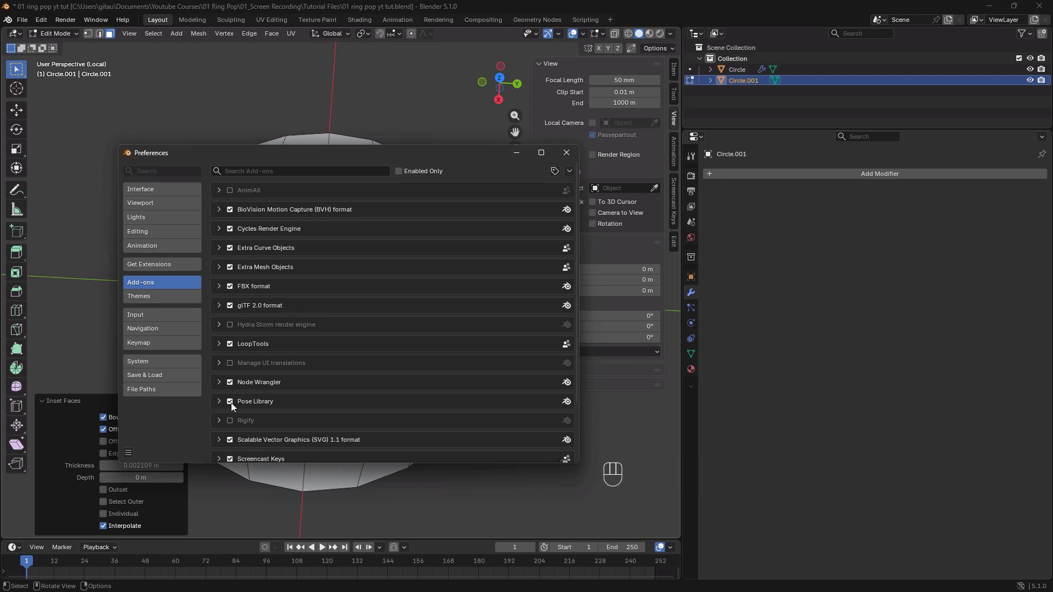
left_click(565, 153)
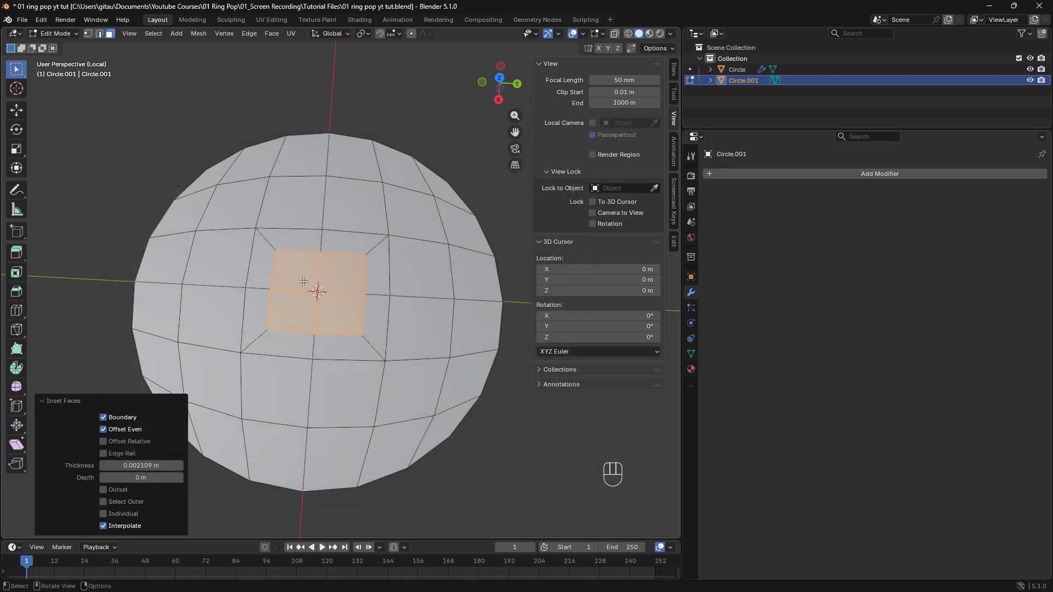
Reshape the four inset faces into a circle with LoopTools and scale them up by about 1.147
right_click(320, 278)
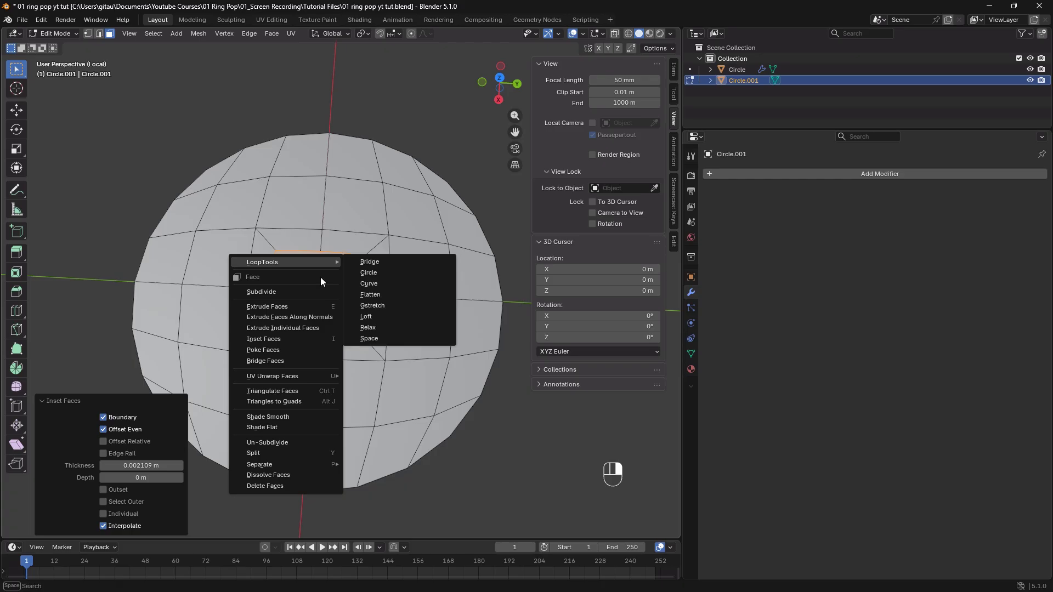
mouse_move(307, 265)
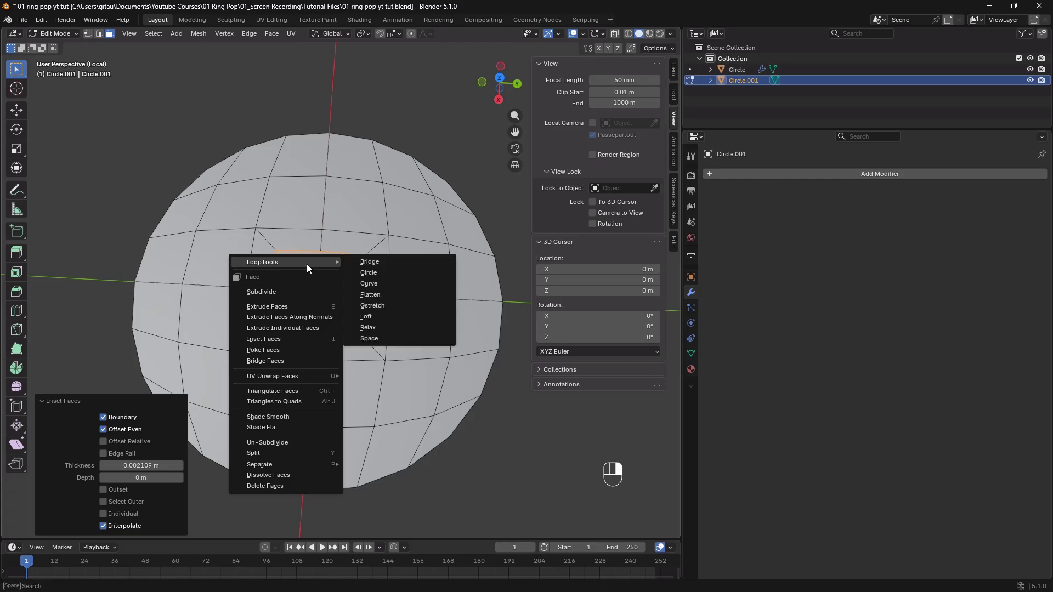
left_click(383, 272)
middle_click_drag(285, 370, 329, 313)
key("s")
left_click(340, 312)
In front view, extrude the circular faces up by about 0.0054 m and scale the top to about 0.705 to taper the stem
key("grave")
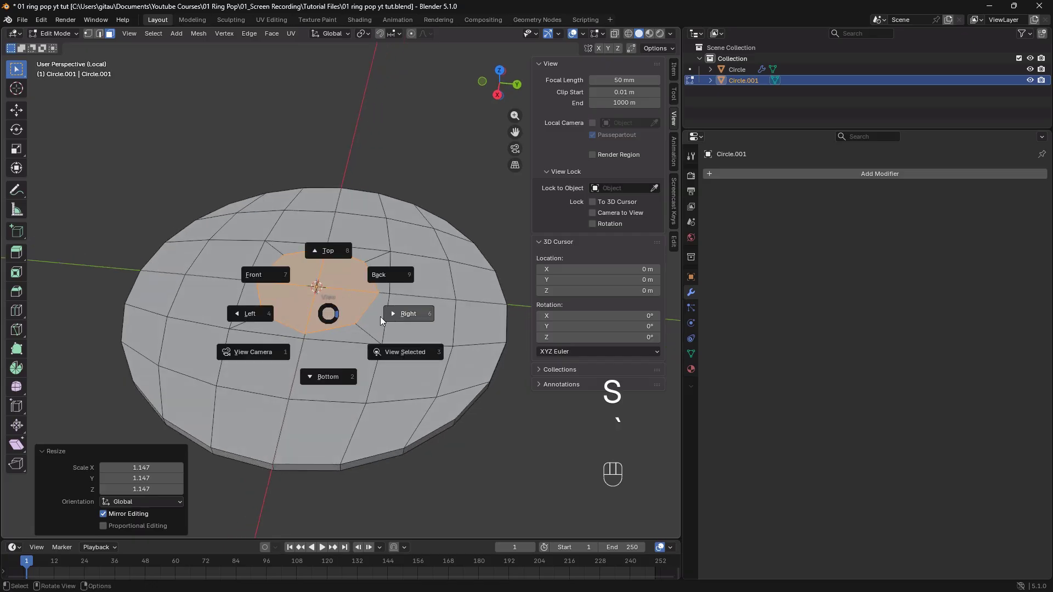
left_click(262, 276)
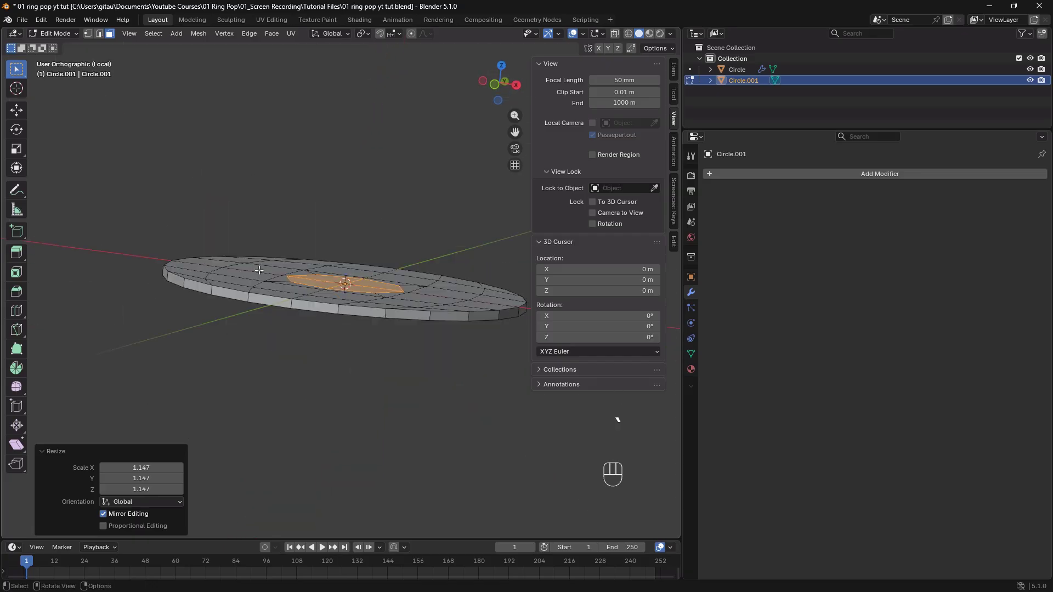
scroll(423, 264, "up", 2)
middle_click_drag(400, 259, 348, 292, "shift")
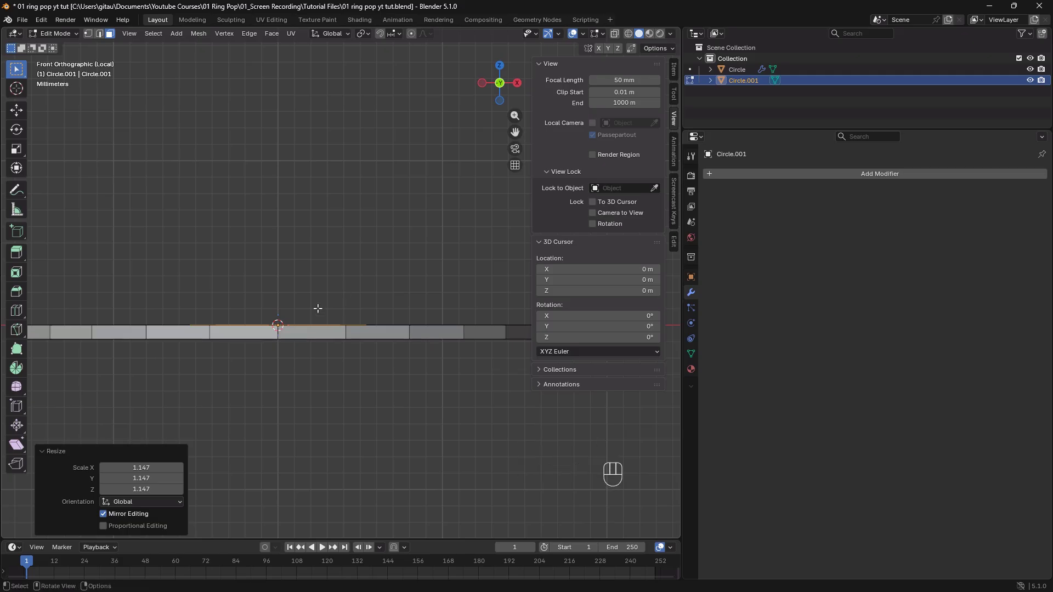
key("e")
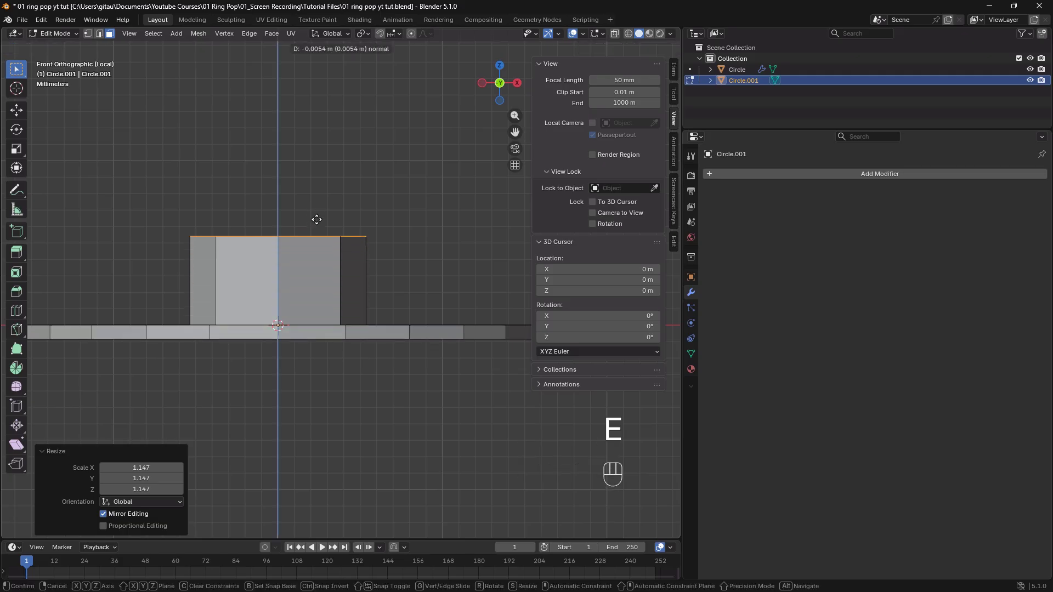
left_click(318, 218)
key("s")
left_click(340, 233)
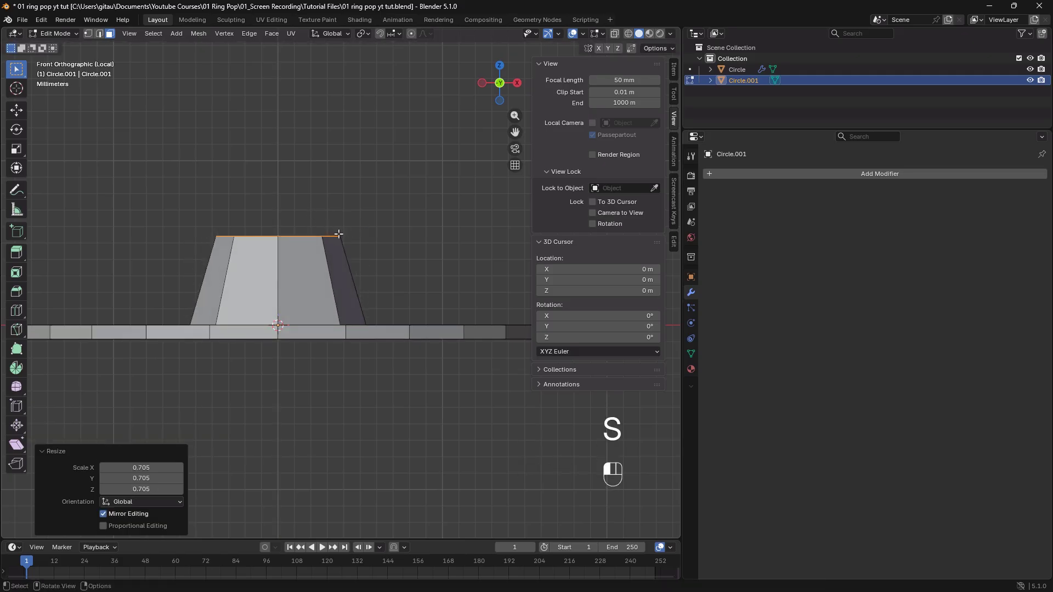
Raise the stem's top faces along Z by about 0.00087 m
key("g")
key("z")
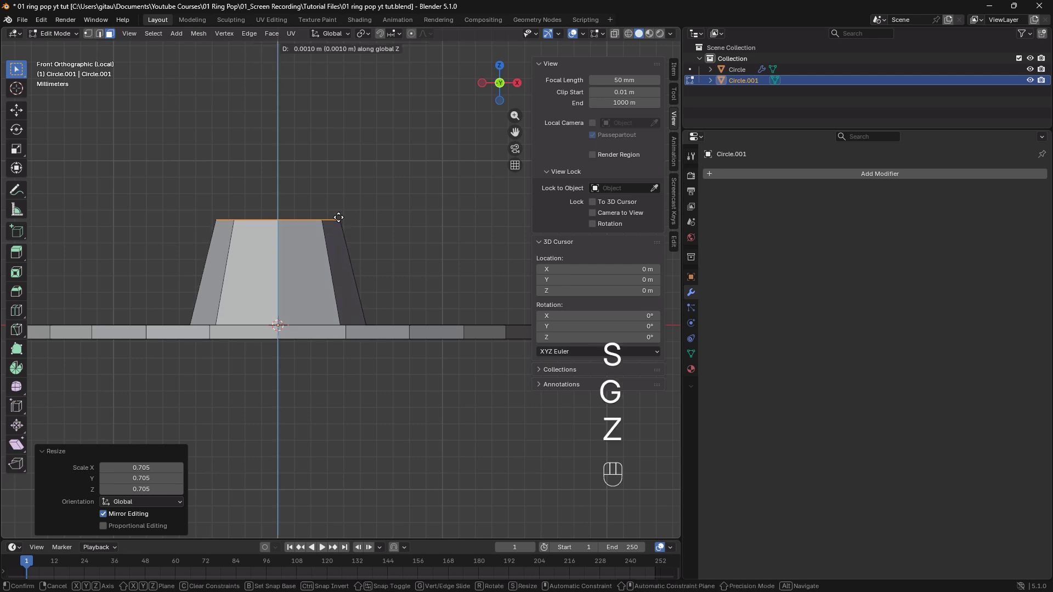
left_click(337, 219)
middle_click_drag(345, 230, 314, 324)
middle_click_drag(288, 278, 301, 302)
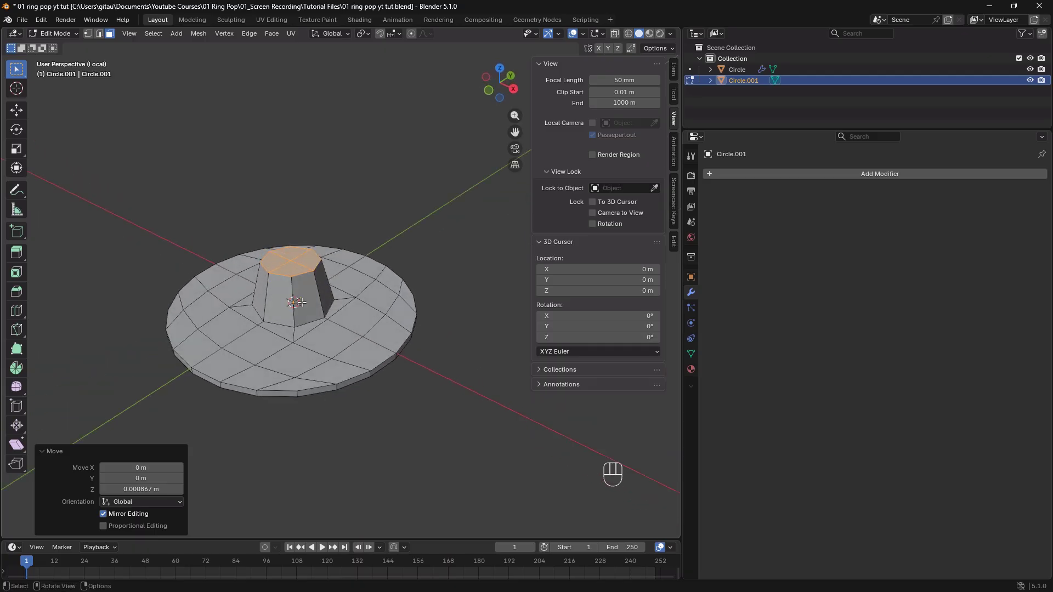
Return to Object Mode and add a Subdivision Surface modifier to the disc with its stem
key("Tab")
middle_click_drag(228, 369, 266, 348)
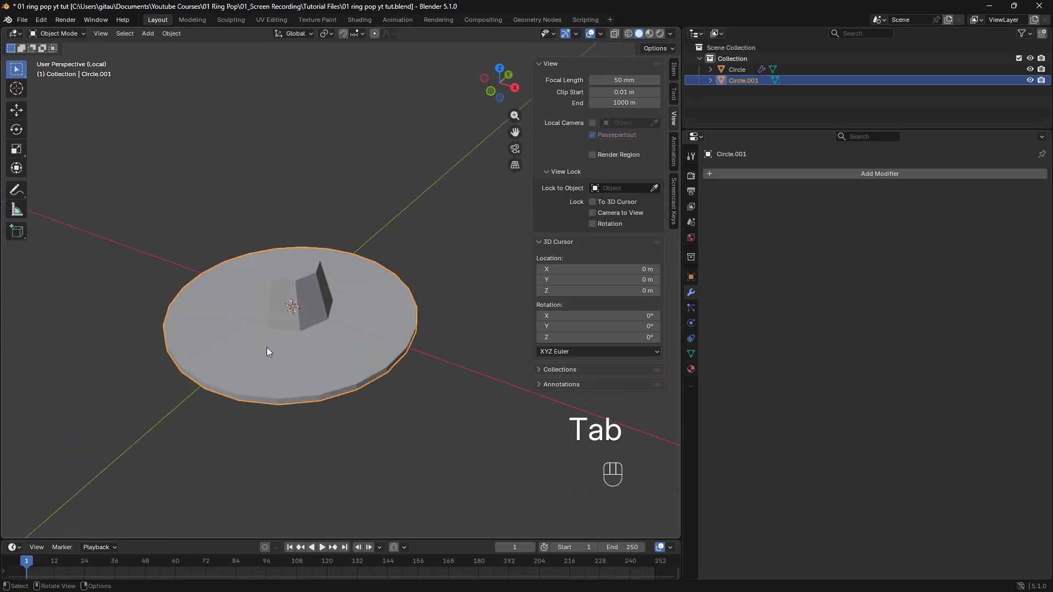
left_click(812, 175)
mouse_move(812, 178)
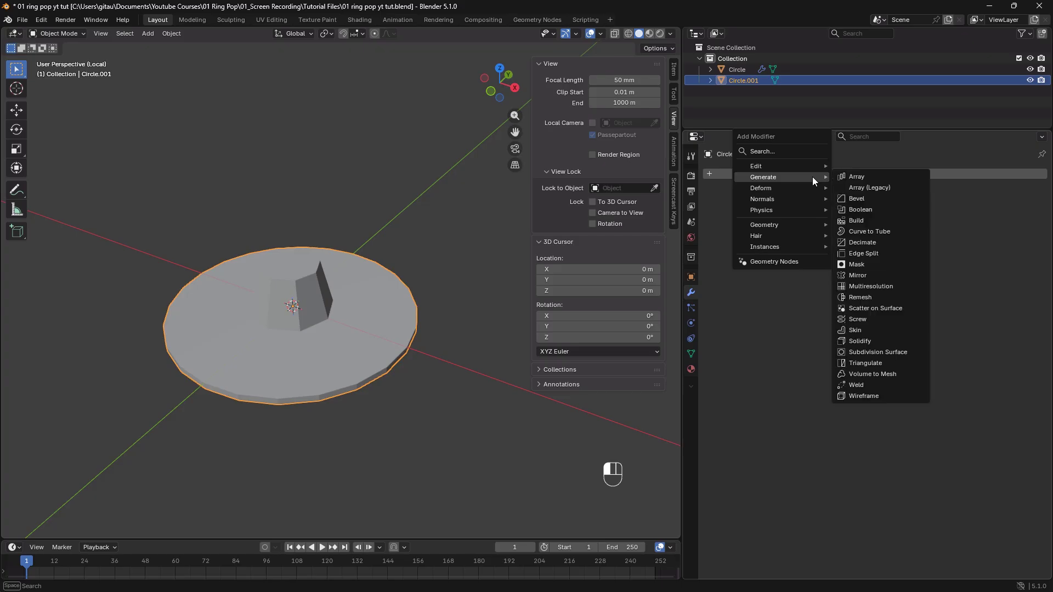
left_click(876, 353)
middle_click_drag(202, 380, 249, 344)
scroll(257, 340, "up", 4)
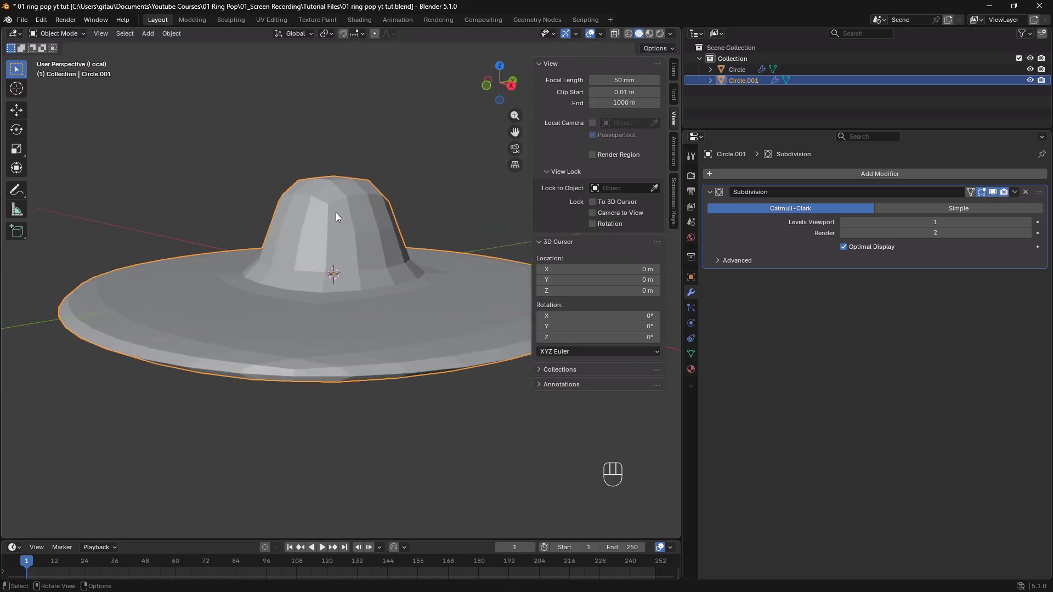
middle_click_drag(337, 243, 301, 353)
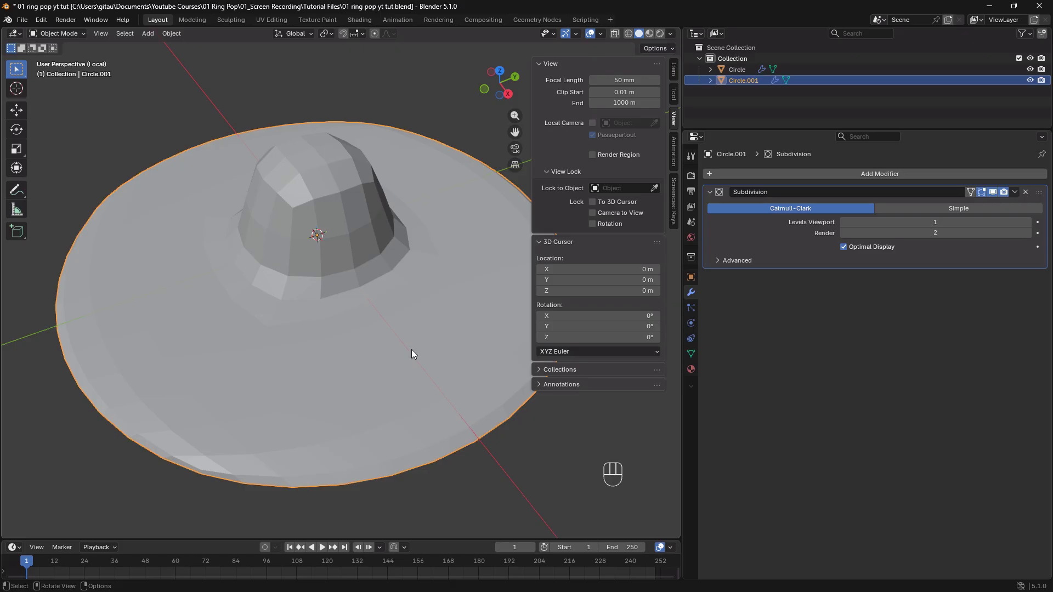
mouse_move(347, 331)
middle_mouse_down()
mouse_move(348, 282)
mouse_move(299, 320)
mouse_move(330, 285)
mouse_move(333, 328)
middle_mouse_up()
Enter Edit Mode and turn off the Subdivision modifier's Edit Mode display
key("Tab")
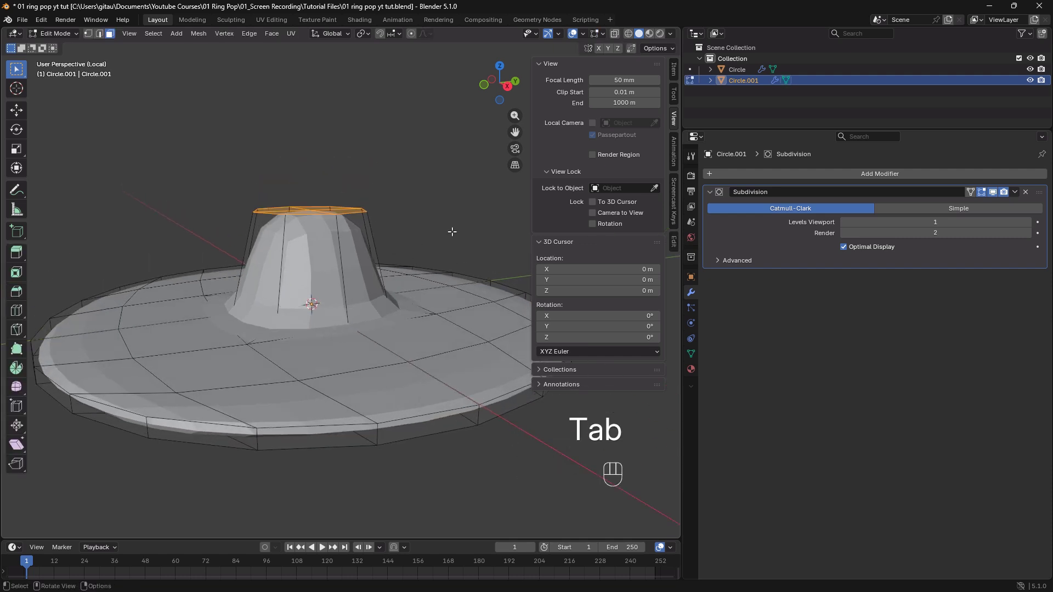
left_click(982, 192)
middle_click_drag(339, 236, 338, 248)
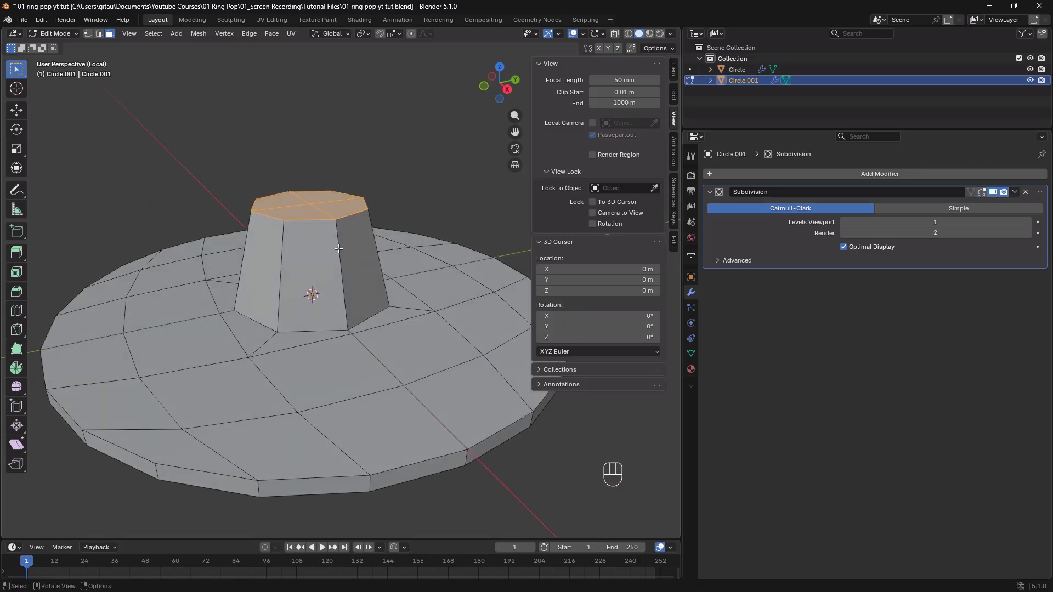
middle_click_drag(197, 470, 214, 448)
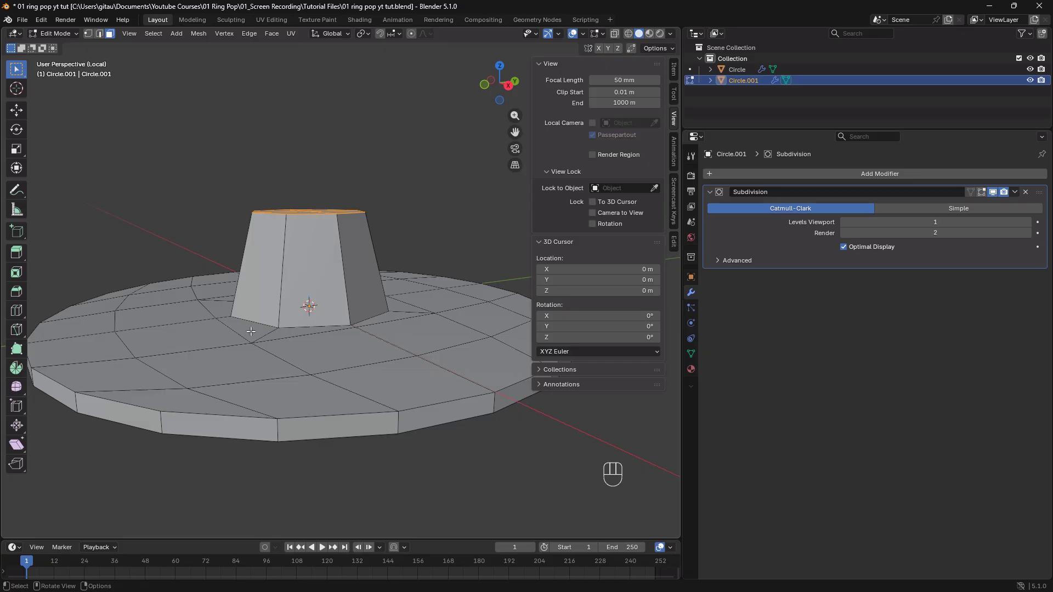
middle_click_drag(250, 332, 339, 253)
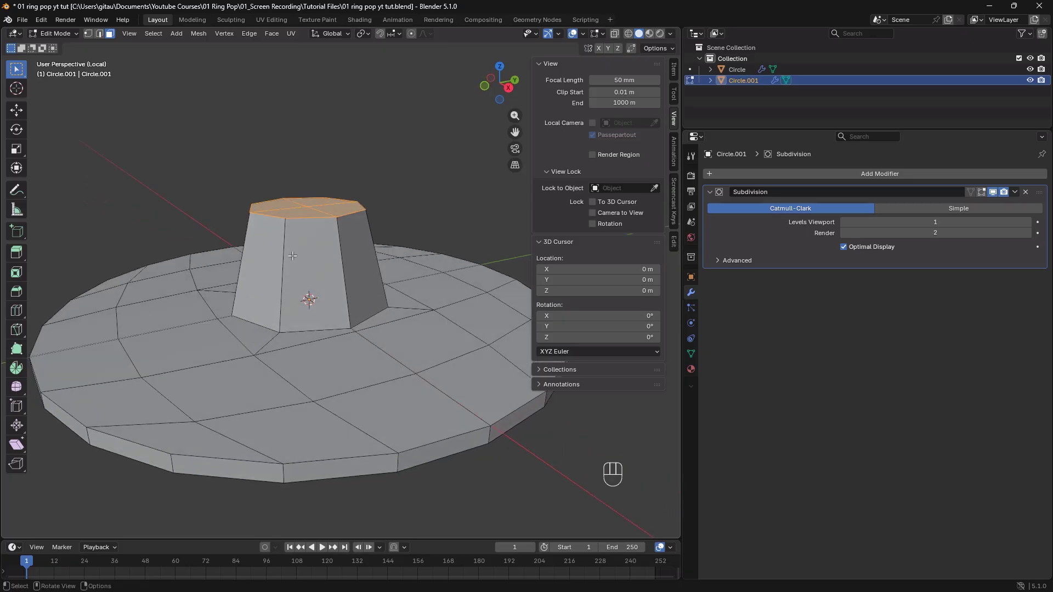
Add two evenly spaced horizontal loop cuts around the tapered stem without sliding them
key("ctrl+r")
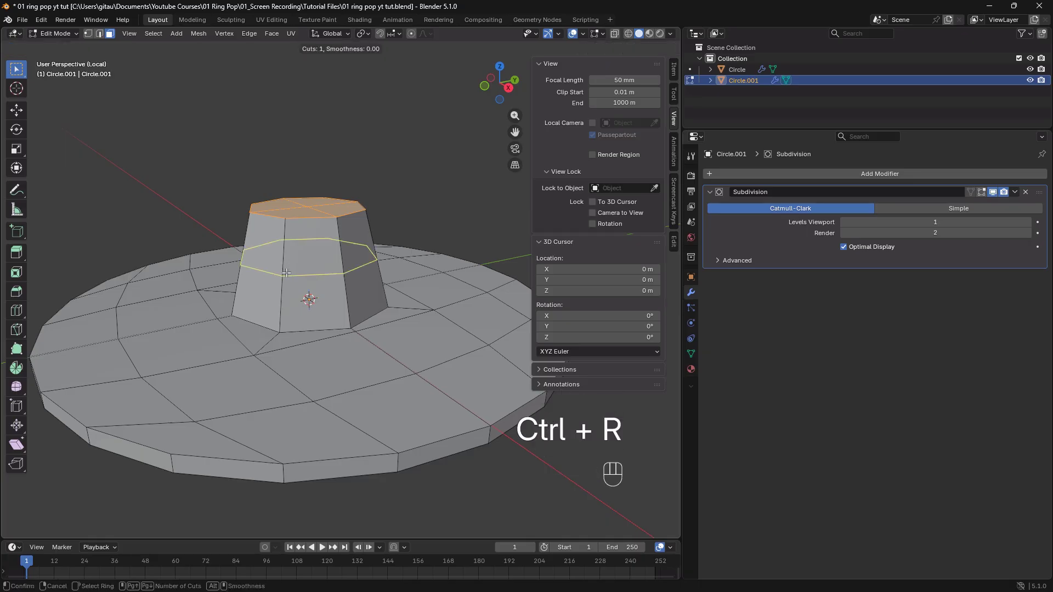
scroll(279, 271, "up", 1)
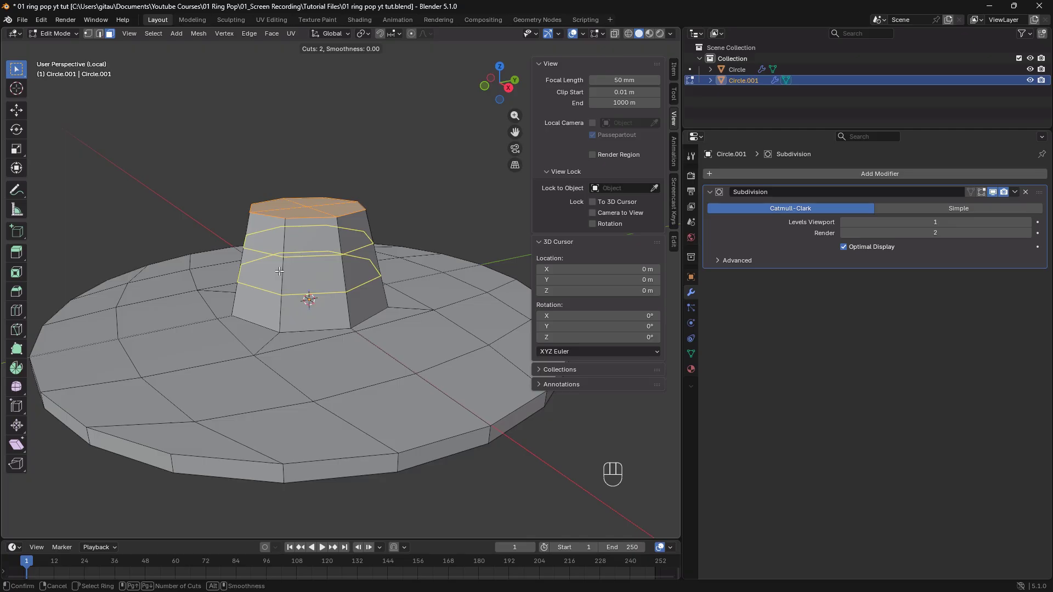
scroll(278, 274, "up", 1)
scroll(278, 273, "down", 2)
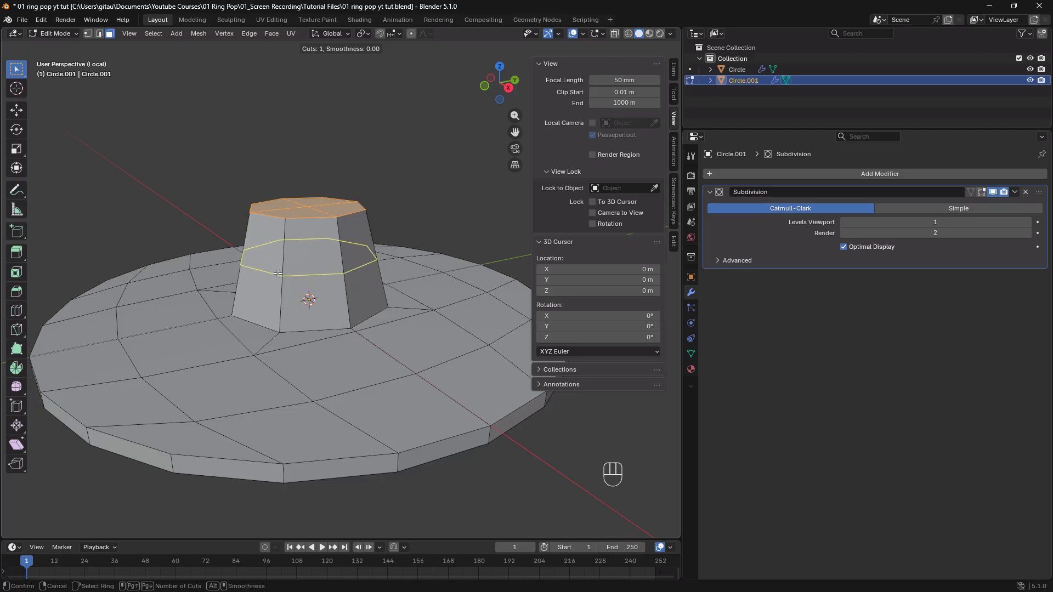
scroll(278, 273, "up", 3)
scroll(278, 273, "down", 3)
scroll(278, 273, "up", 1)
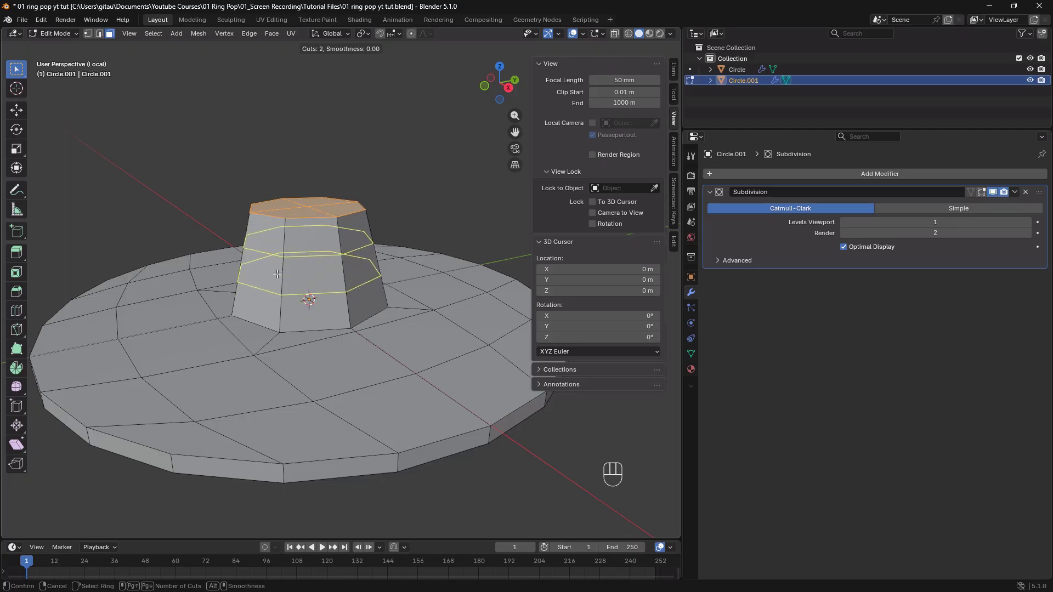
left_click(277, 273)
right_click(278, 273)
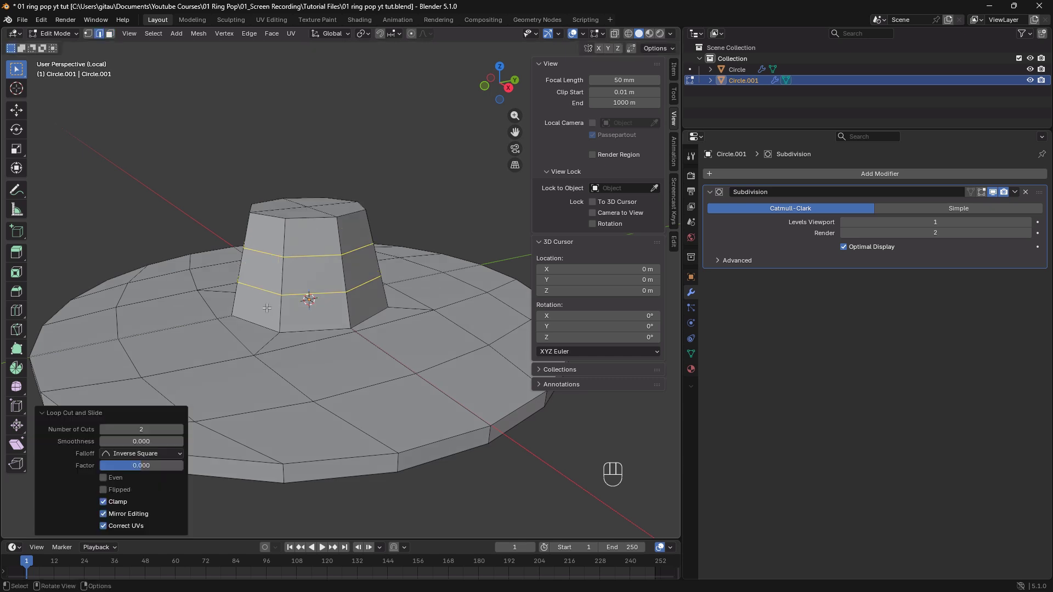
Preview the subdivided shape in Edit Mode, leaving the modifier's Edit Mode display switched off
middle_click_drag(261, 366, 288, 359, "shift")
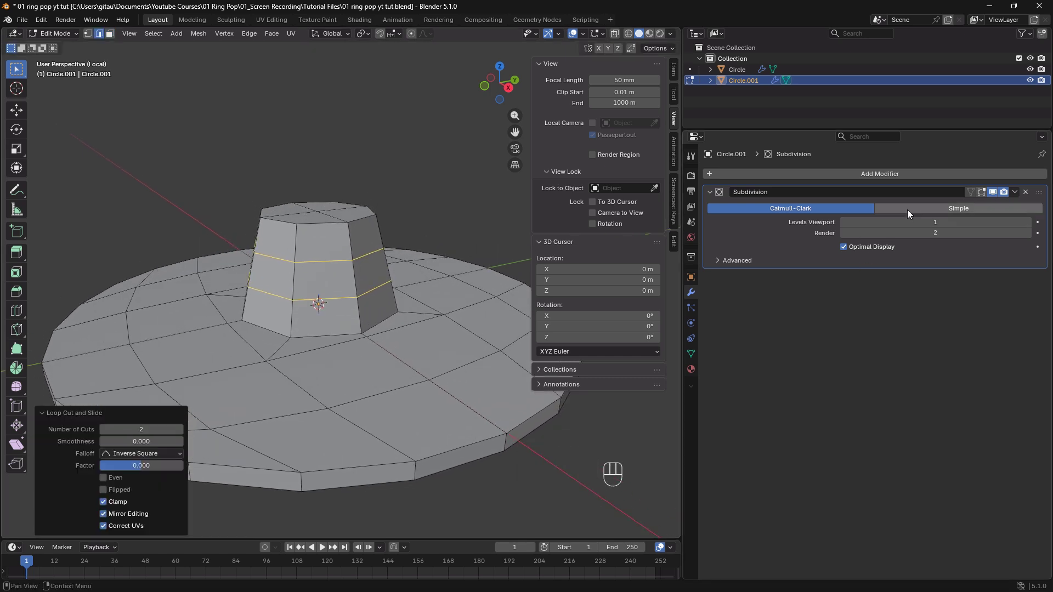
left_click(982, 192)
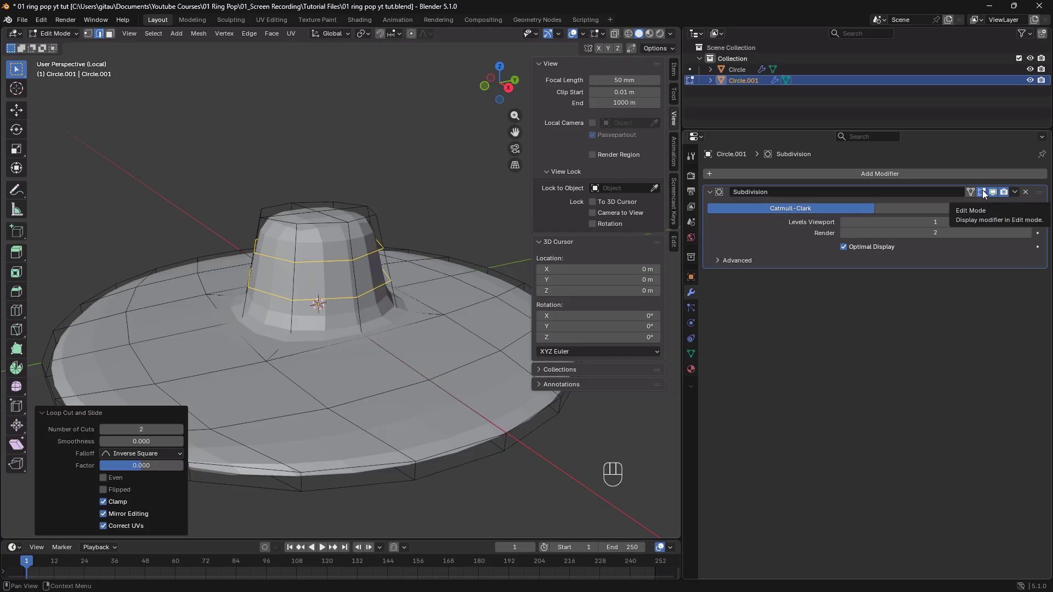
left_click(982, 192)
Zoom in on the stem and set the viewport's Clip Start to 0.001 m
scroll(306, 227, "up", 4)
scroll(307, 227, "up", 1)
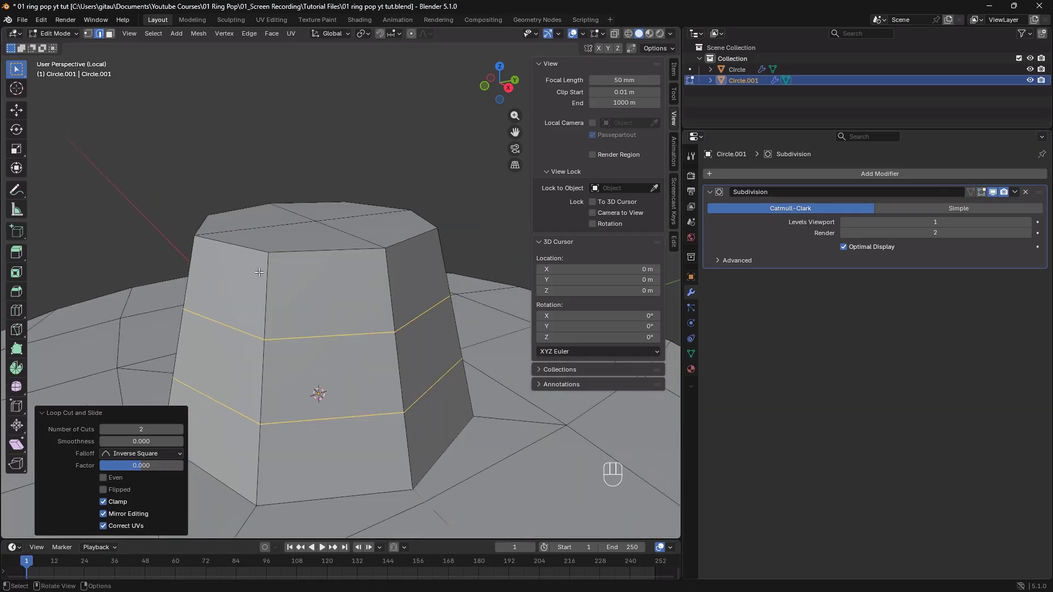
scroll(259, 272, "up", 2)
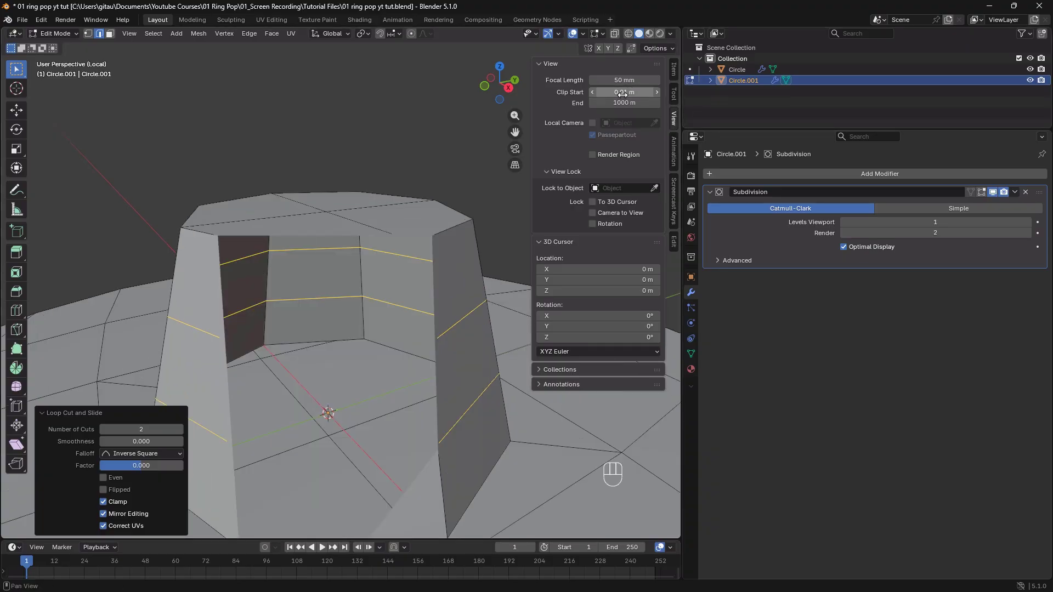
mouse_move(629, 91)
left_mouse_down("shift")
mouse_move(639, 91)
mouse_move(623, 91)
left_mouse_up("shift")
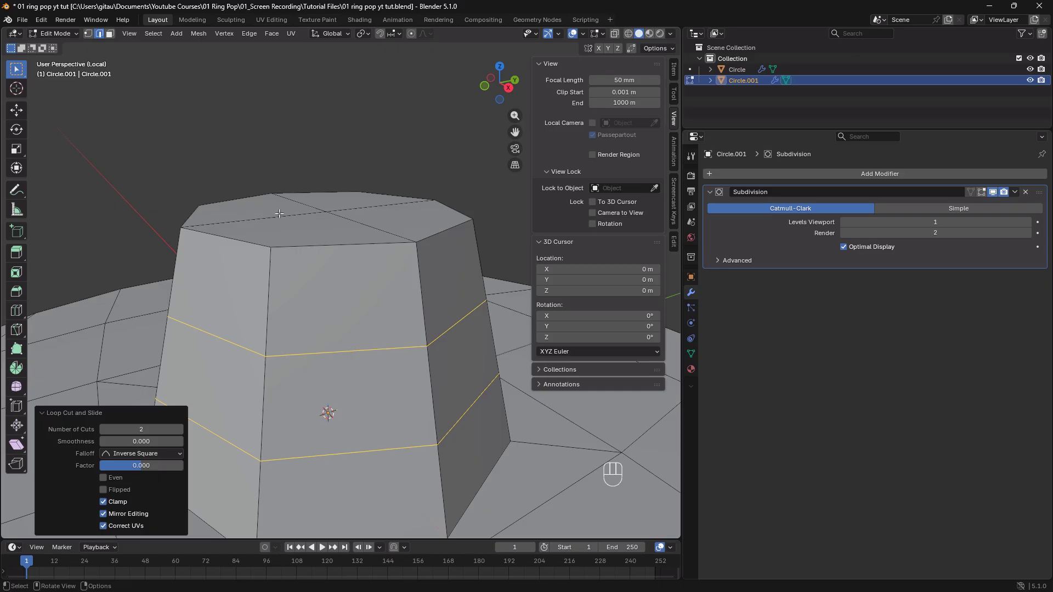
Add one supporting loop cut around the stem, slid up close beneath its top edge with a factor of about -0.951
key("ctrl")
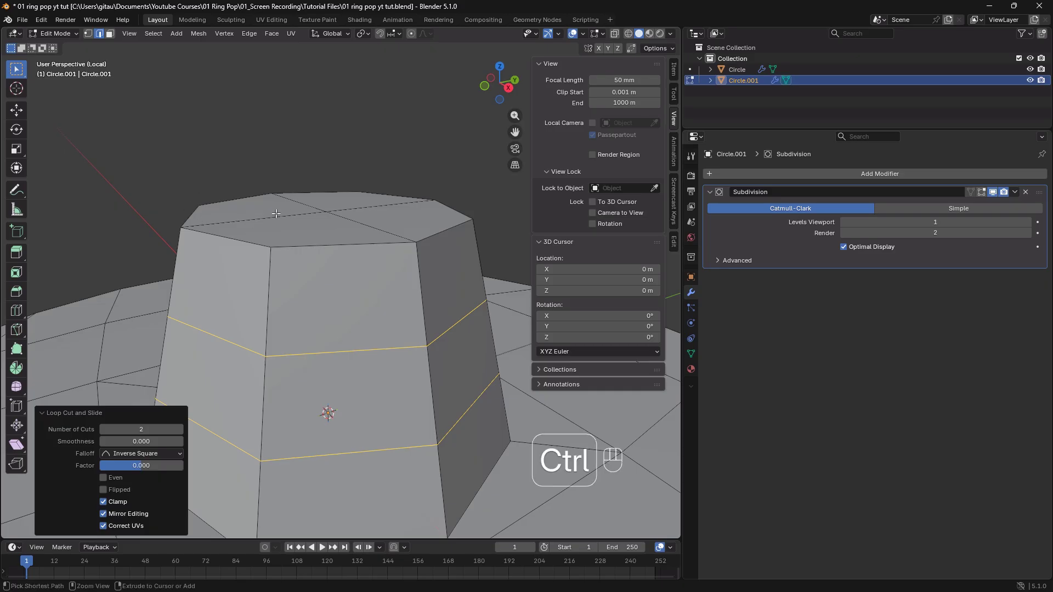
key("ctrl+r")
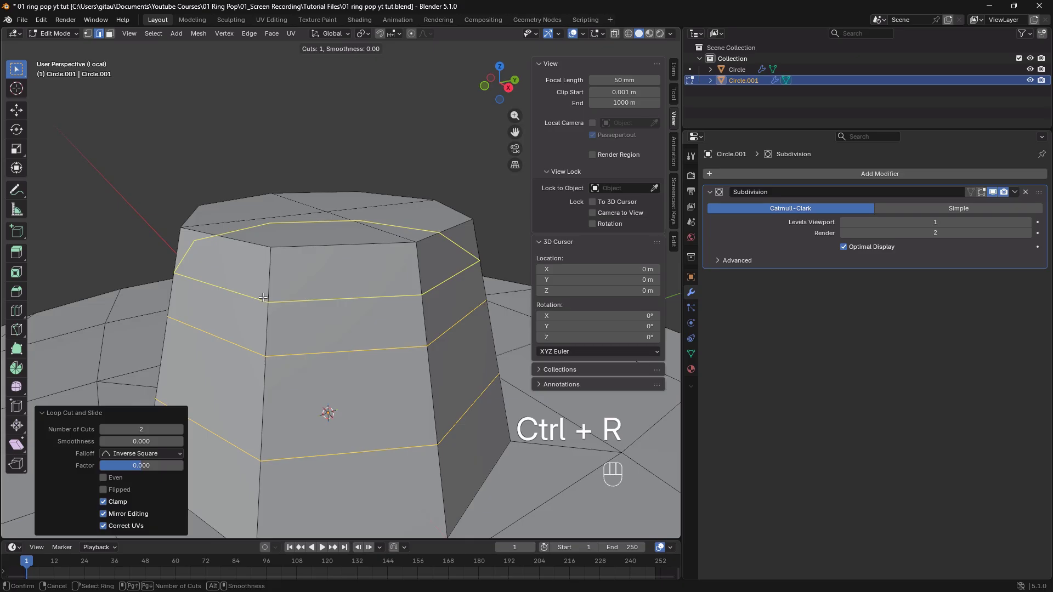
left_click(263, 297)
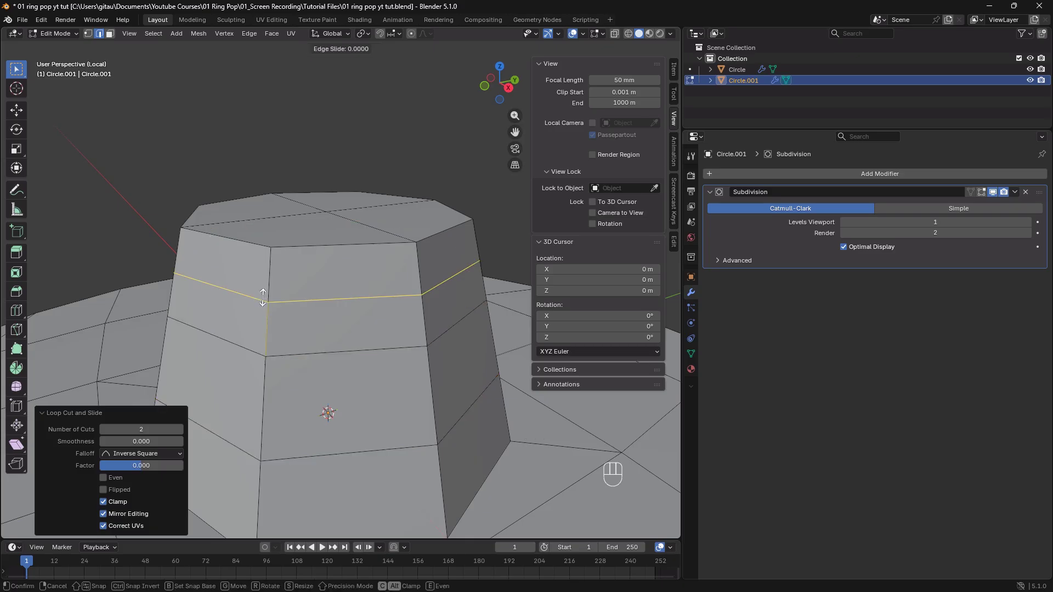
left_click(266, 245)
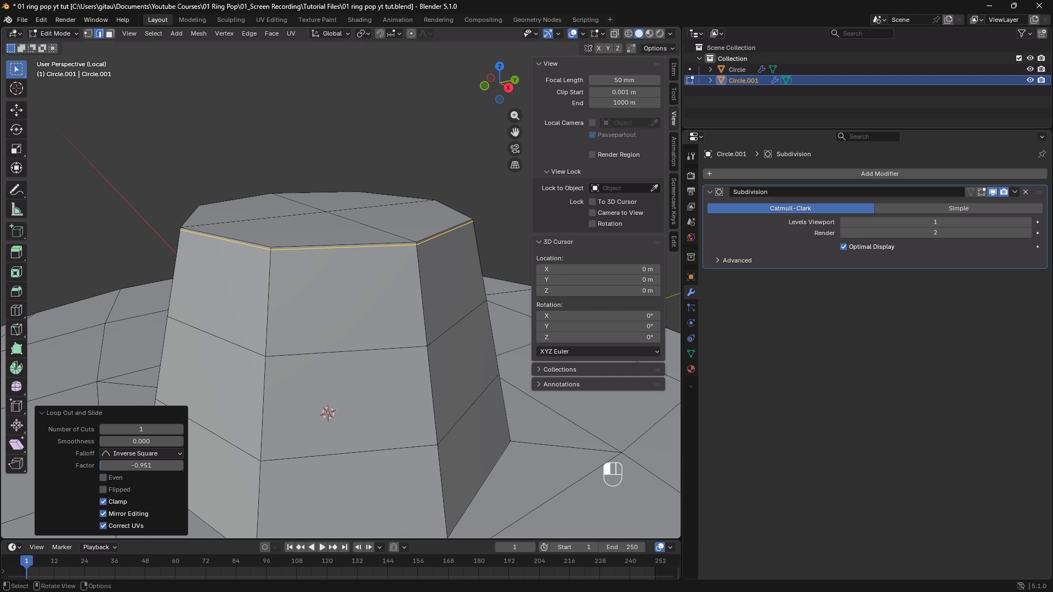
middle_click_drag(268, 245, 255, 259)
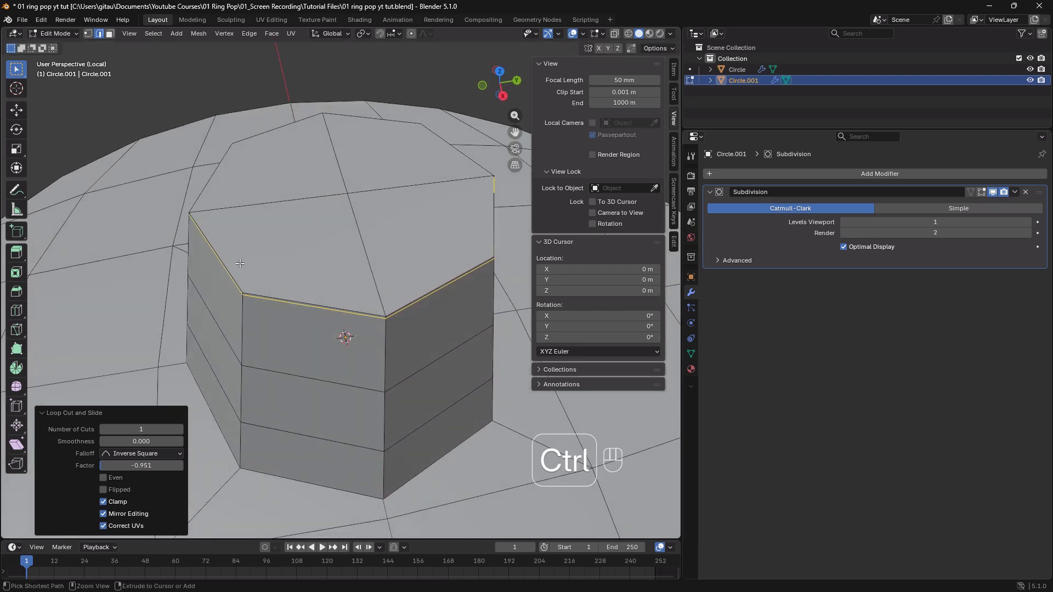
key("ctrl+r")
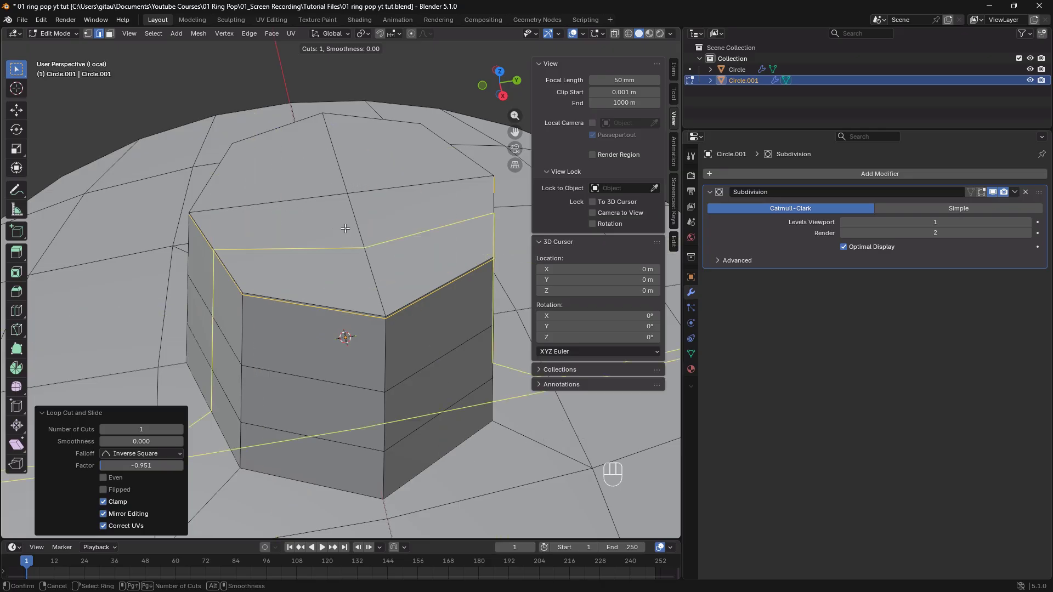
key("Escape")
scroll(290, 236, "up", 4)
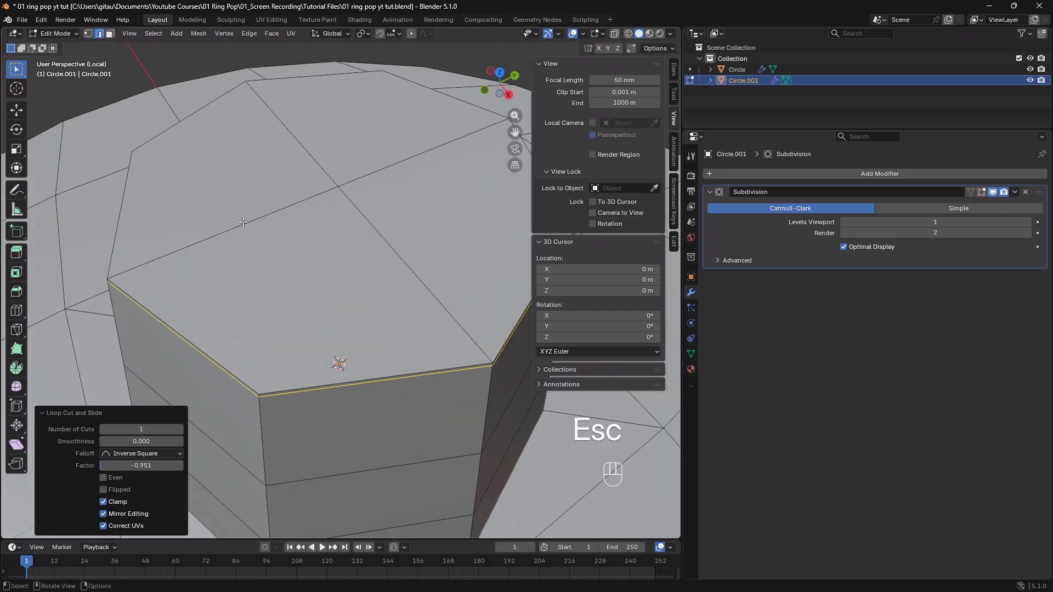
middle_click_drag(293, 210, 143, 267)
key("ctrl+r")
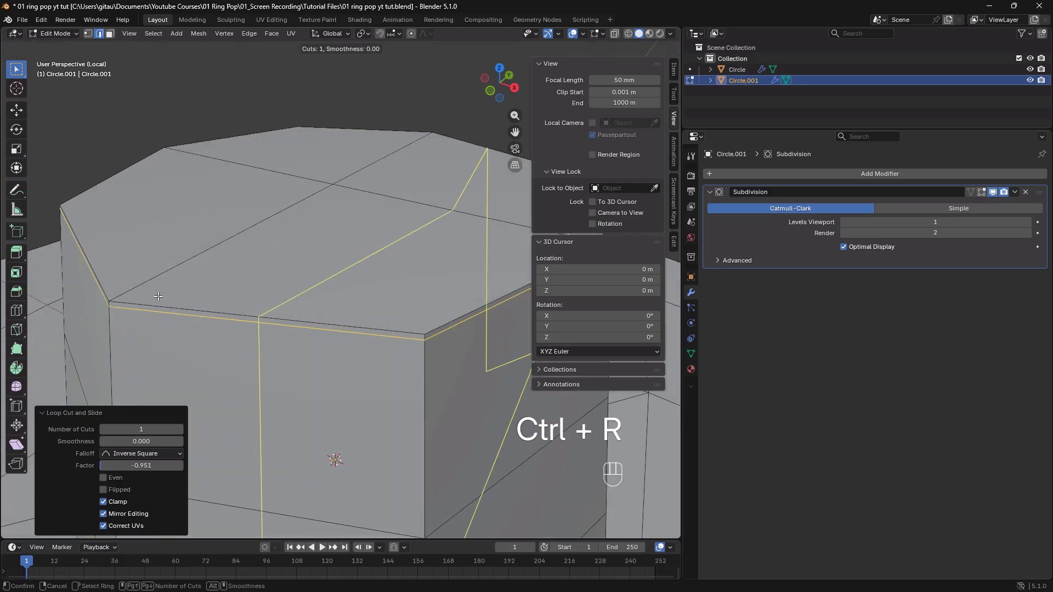
key("Escape")
Inset the faces capping the stem by a thickness of about 0.000095 m to form a narrow supporting border
middle_click_drag(202, 213, 134, 254)
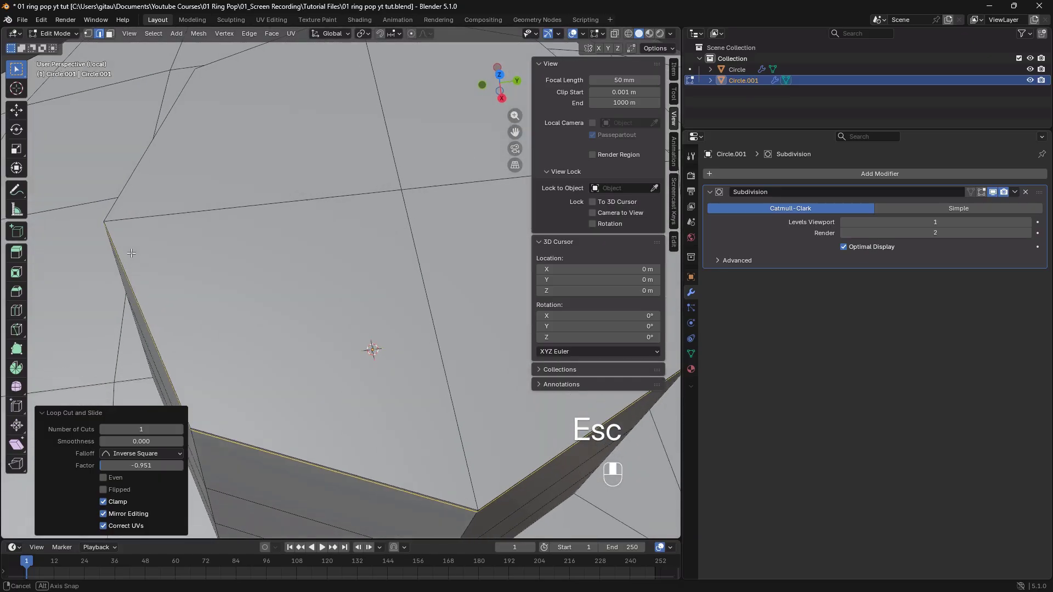
scroll(137, 254, "down", 4)
key("3")
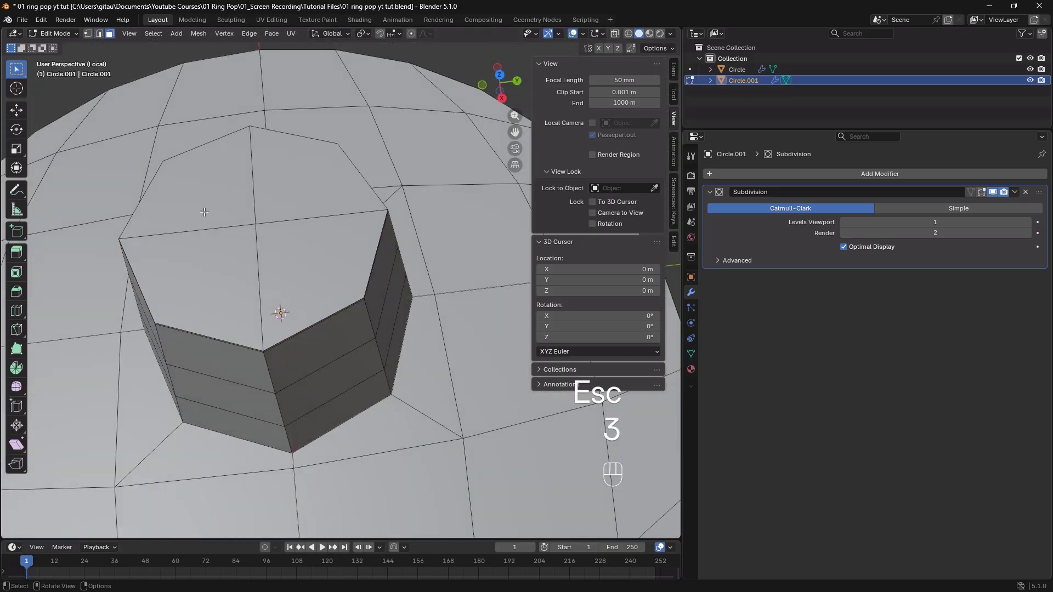
left_click(250, 241)
key("i")
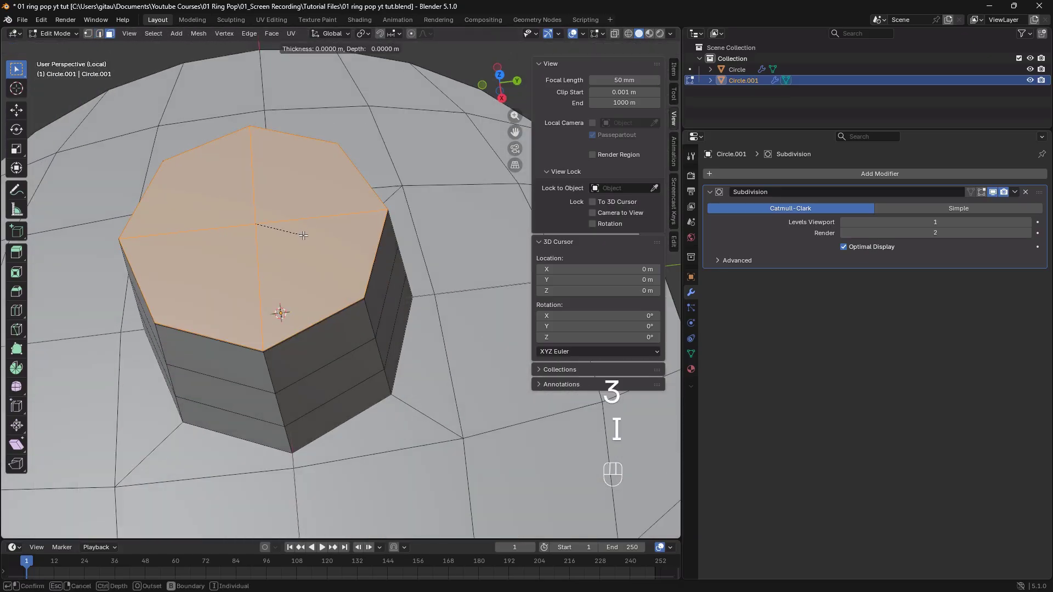
left_click(331, 243)
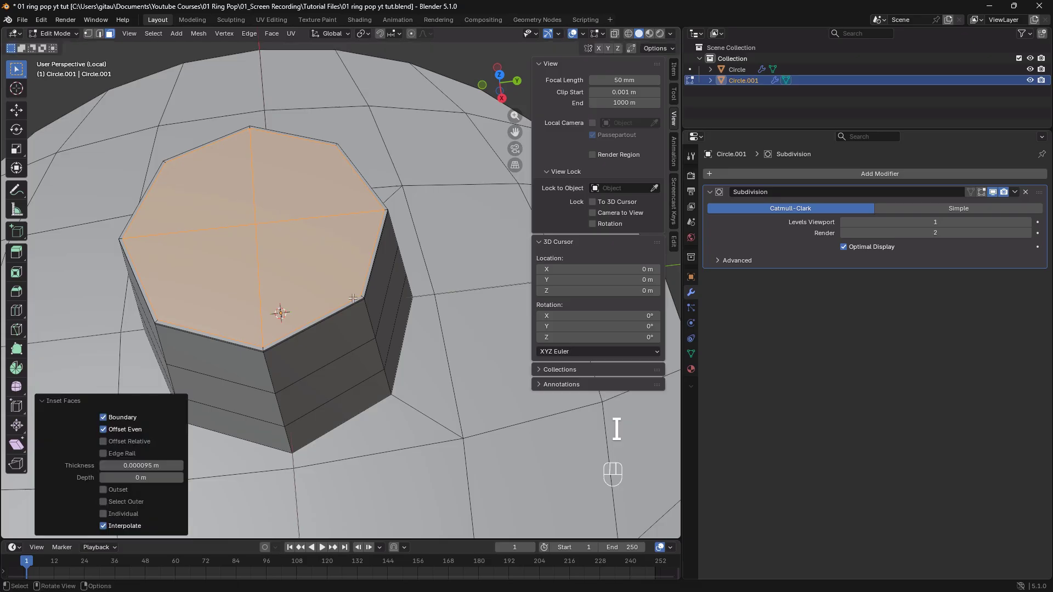
Try supporting loop cuts on the disc and on the stem close to its base edge, and undo both
middle_click_drag(350, 313, 322, 321)
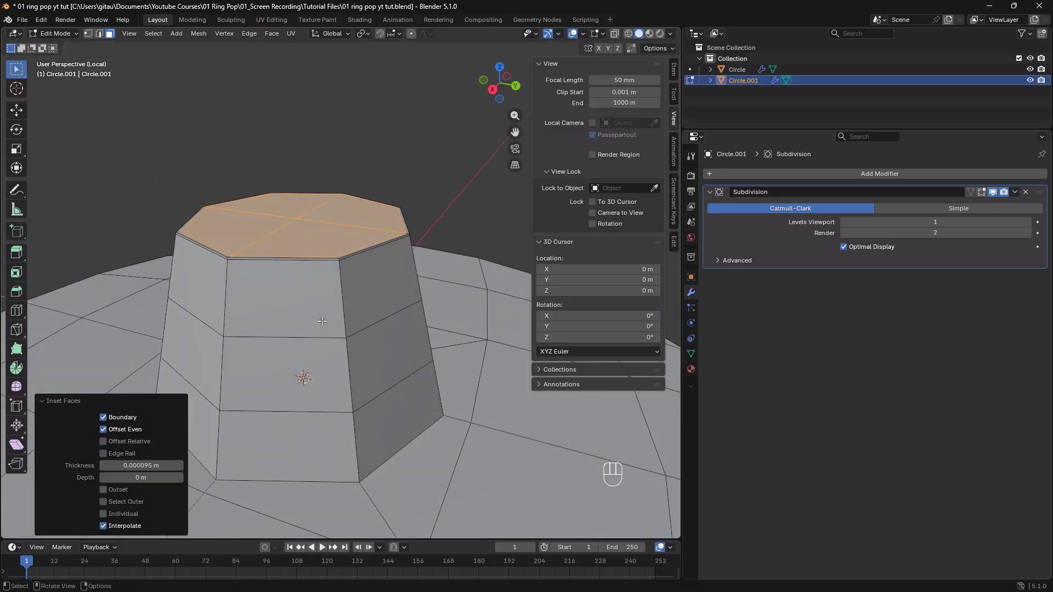
middle_click_drag(318, 399, 358, 331, "shift")
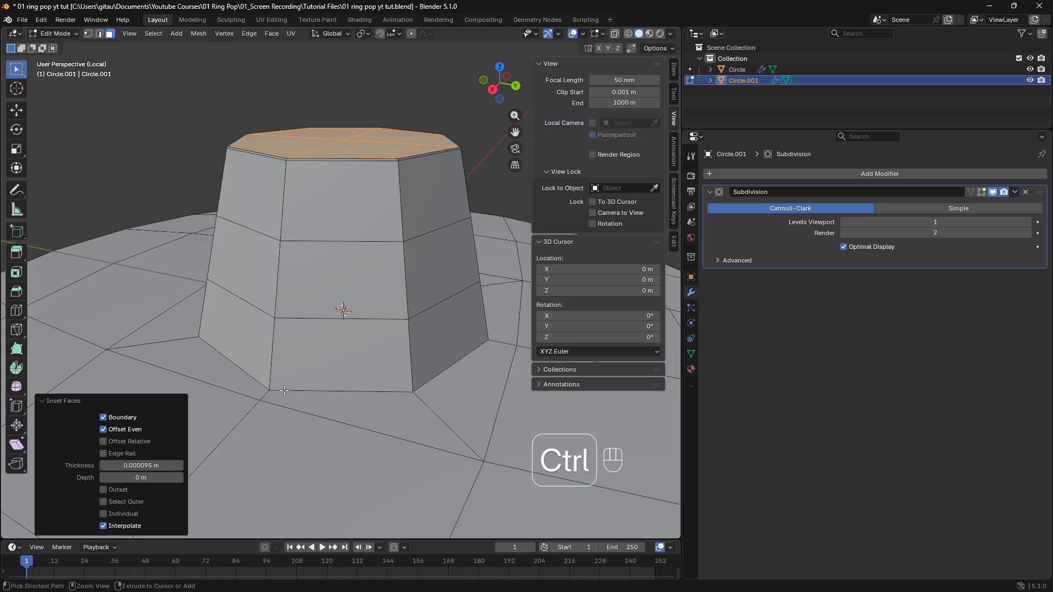
key("ctrl+r")
left_click(267, 391)
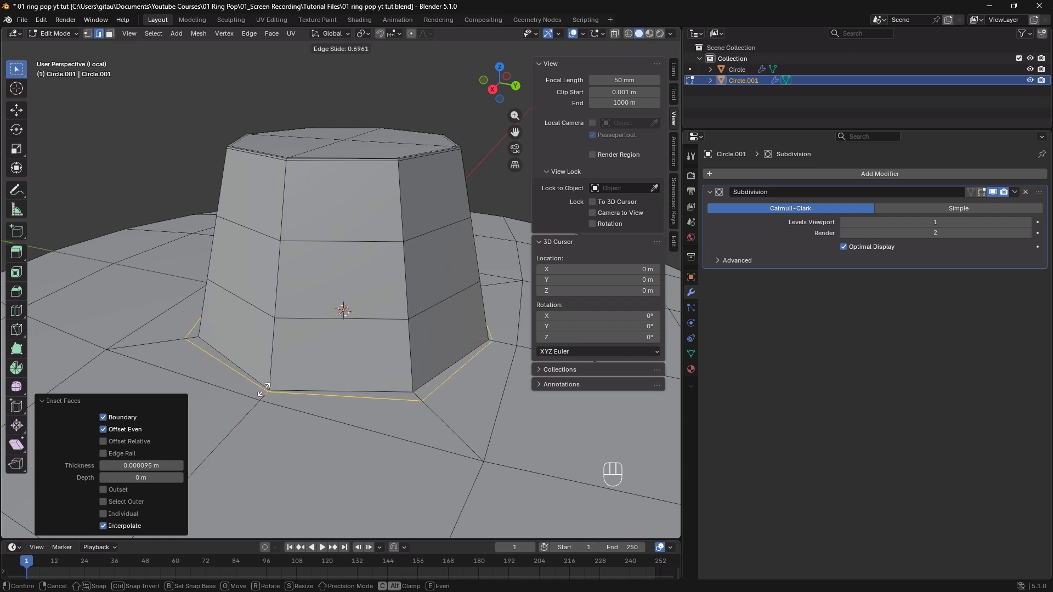
left_click(266, 380)
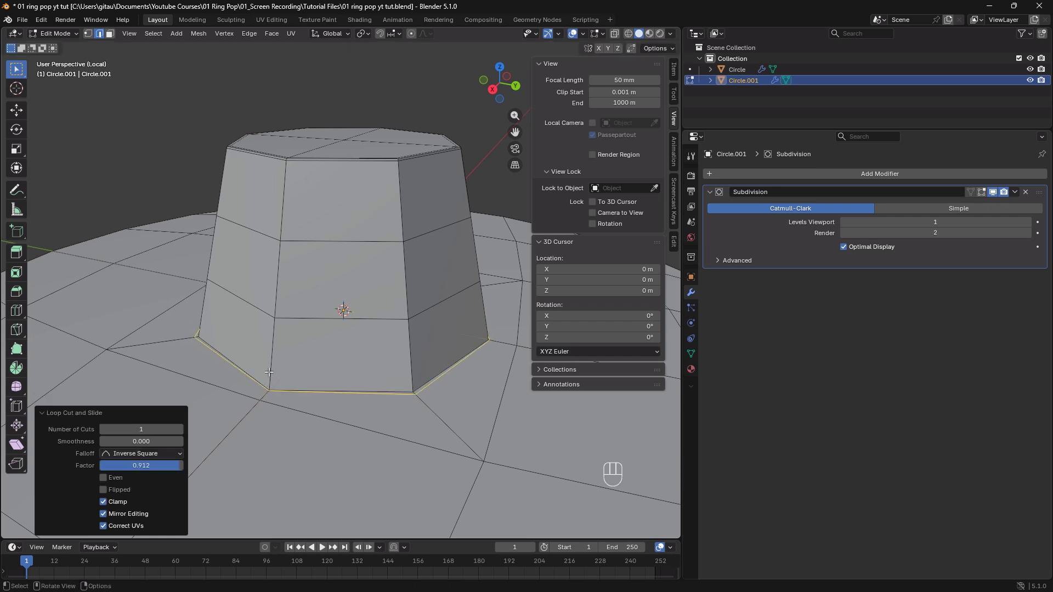
key("ctrl+r")
left_click(267, 381)
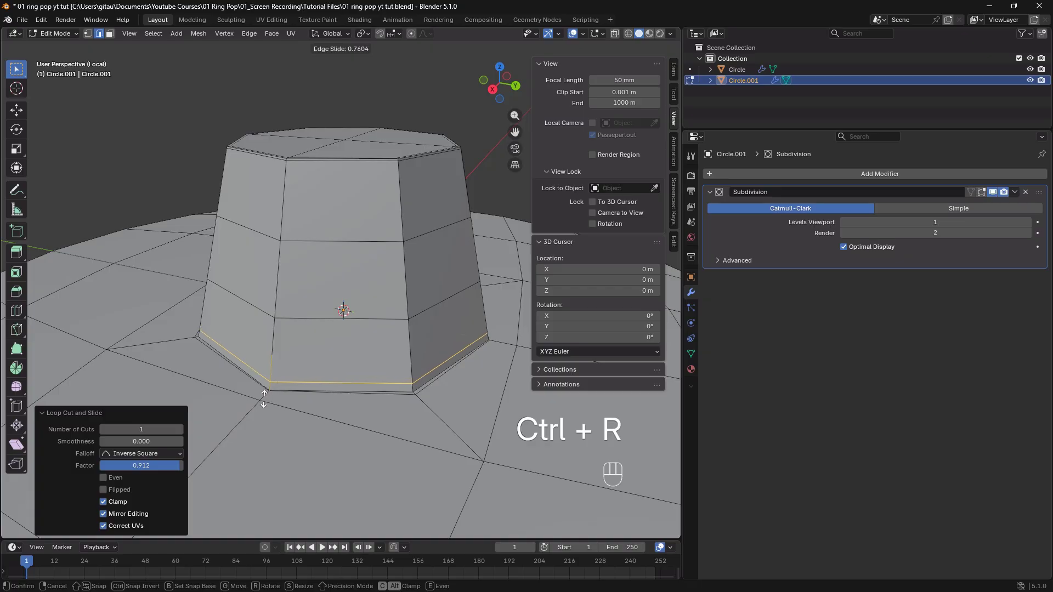
key("Escape")
key("Escape")
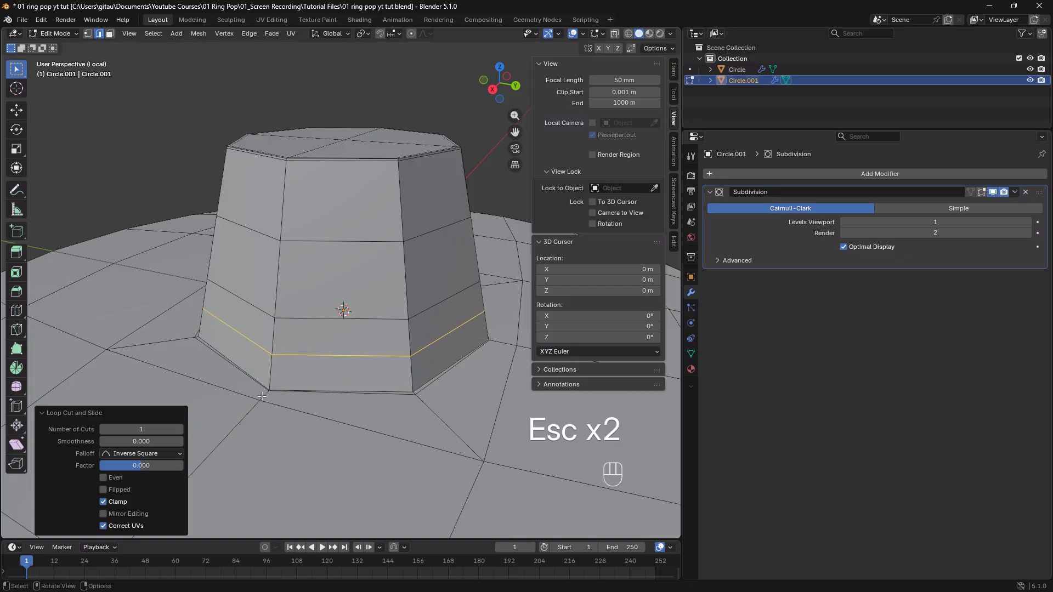
key("ctrl+z")
key("ctrl+z")
Bevel the edge loop where the stem meets the disc with 2 segments and an offset of about 0.0001 m
left_click(263, 388)
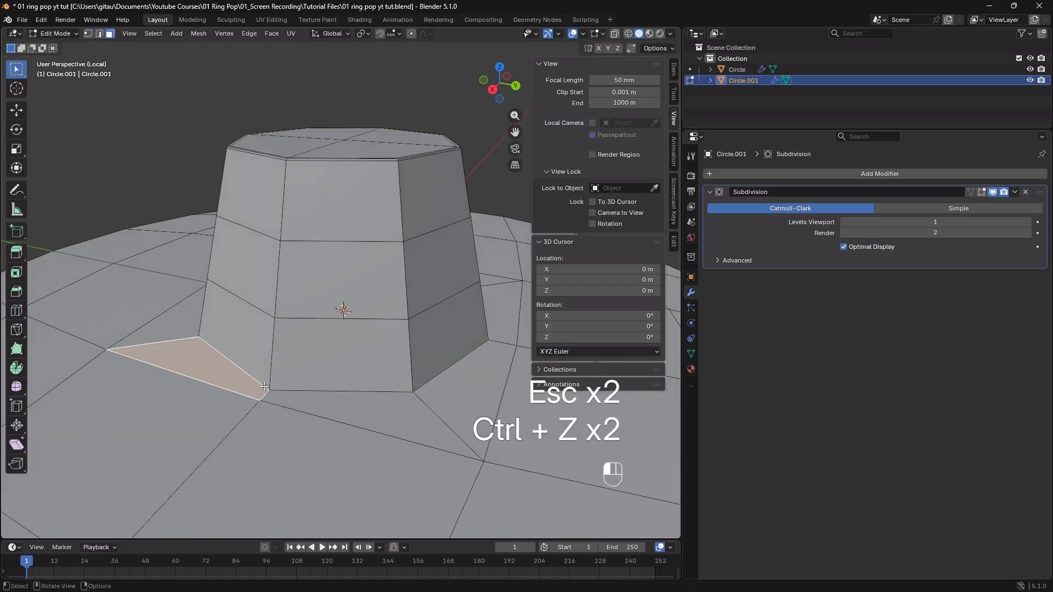
left_click(265, 387)
key("2")
left_click(263, 389)
left_click(263, 388, "alt+shift")
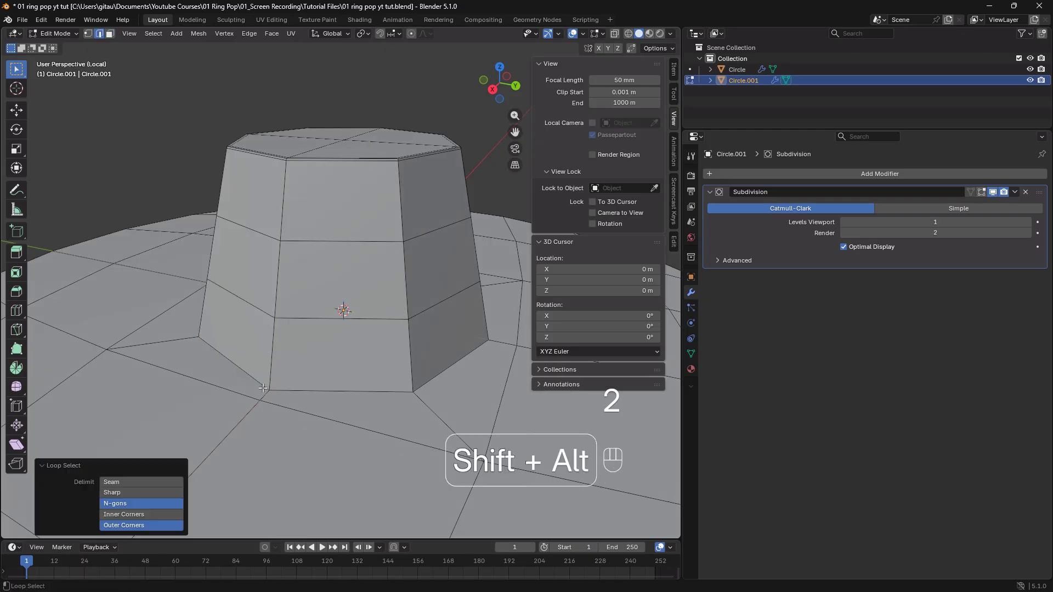
left_click(263, 389, "alt+shift")
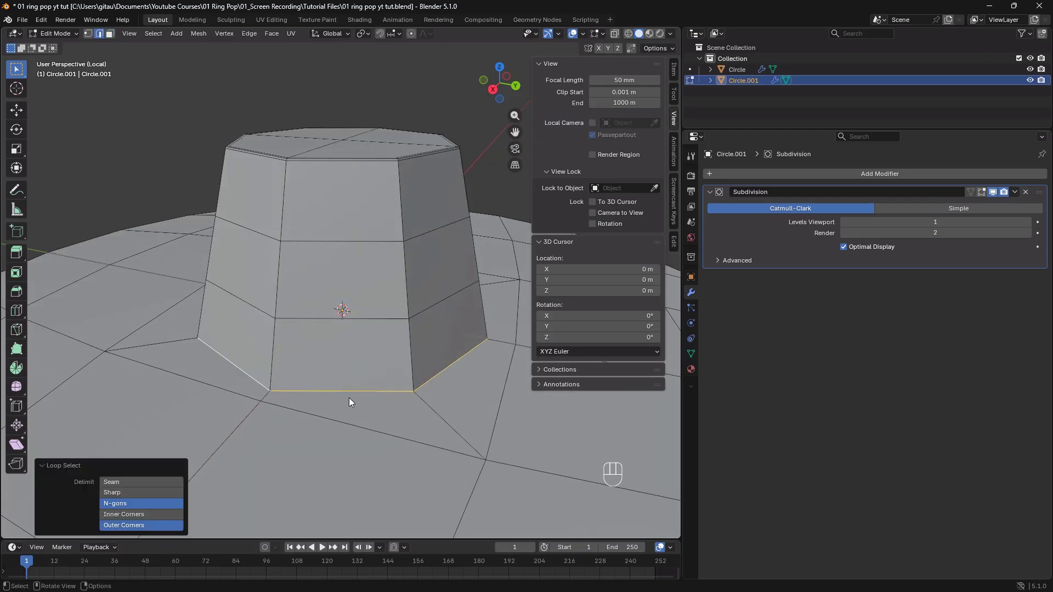
key("F3")
type("BEVE")
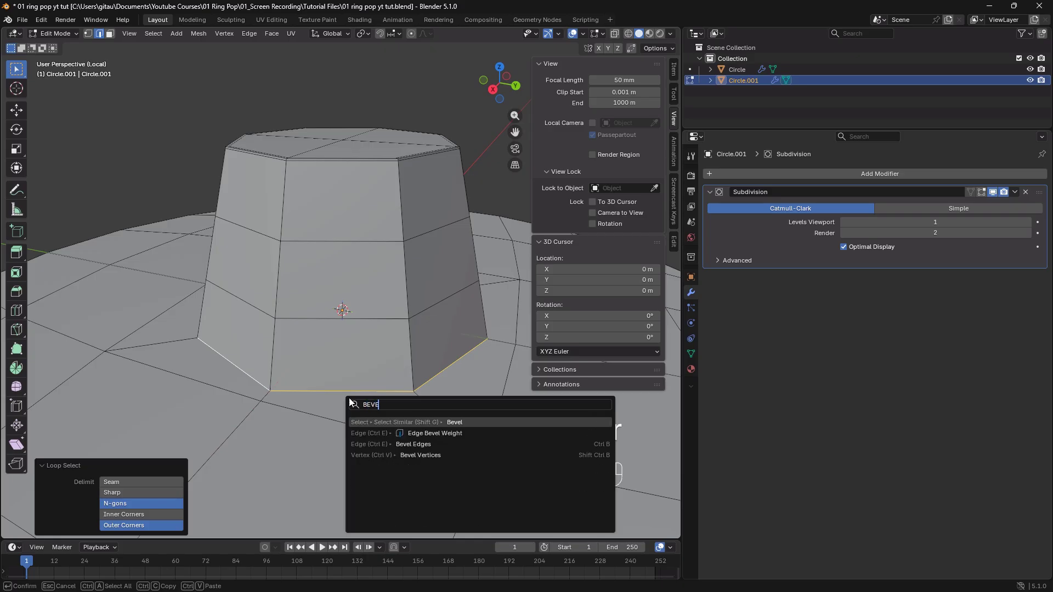
left_click(396, 442)
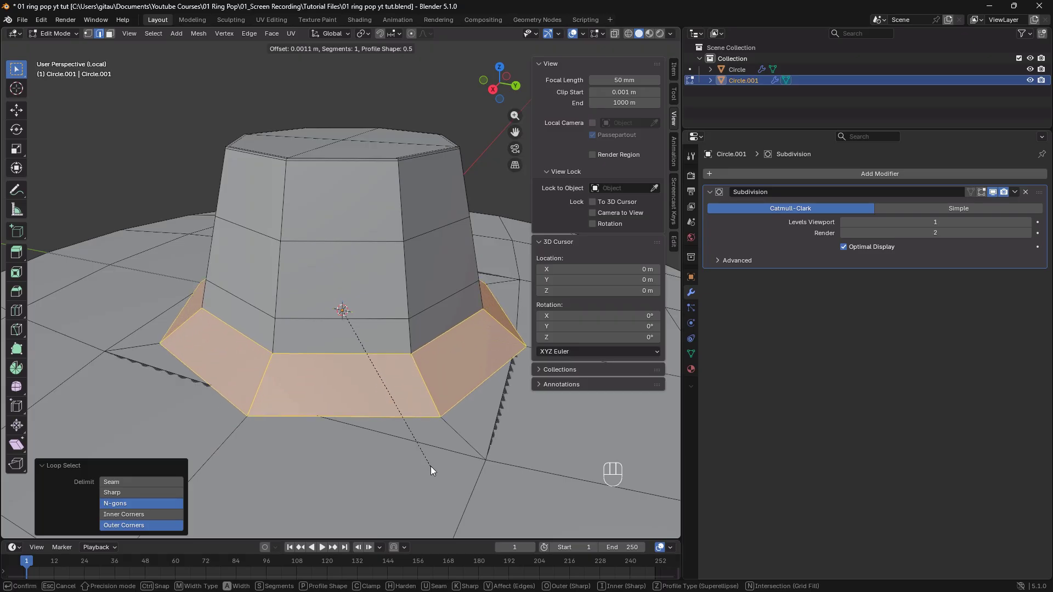
scroll(431, 469, "up", 1)
scroll(431, 470, "up", 1)
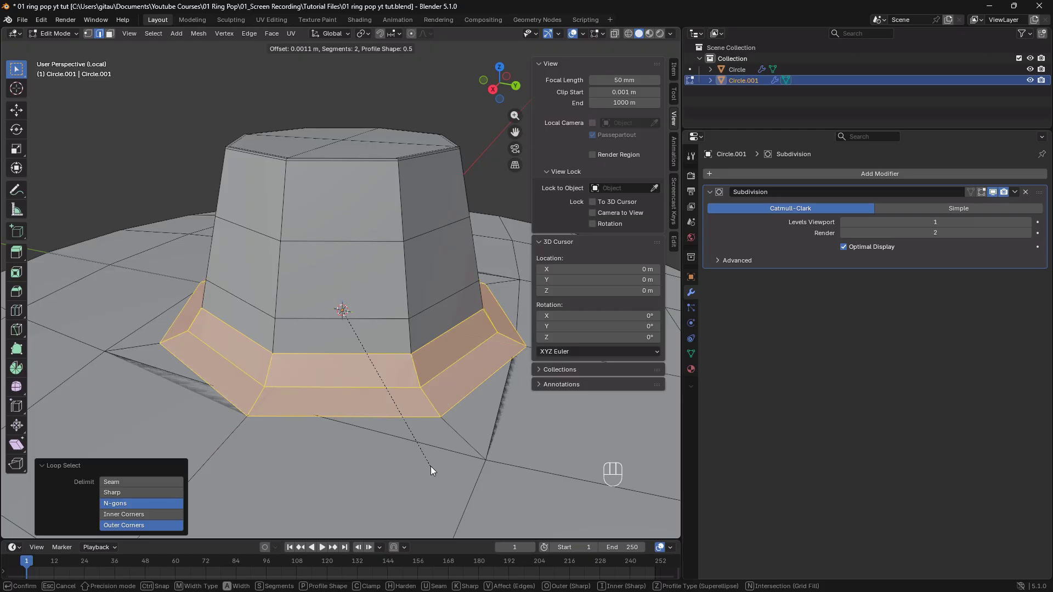
scroll(430, 466, "down", 1)
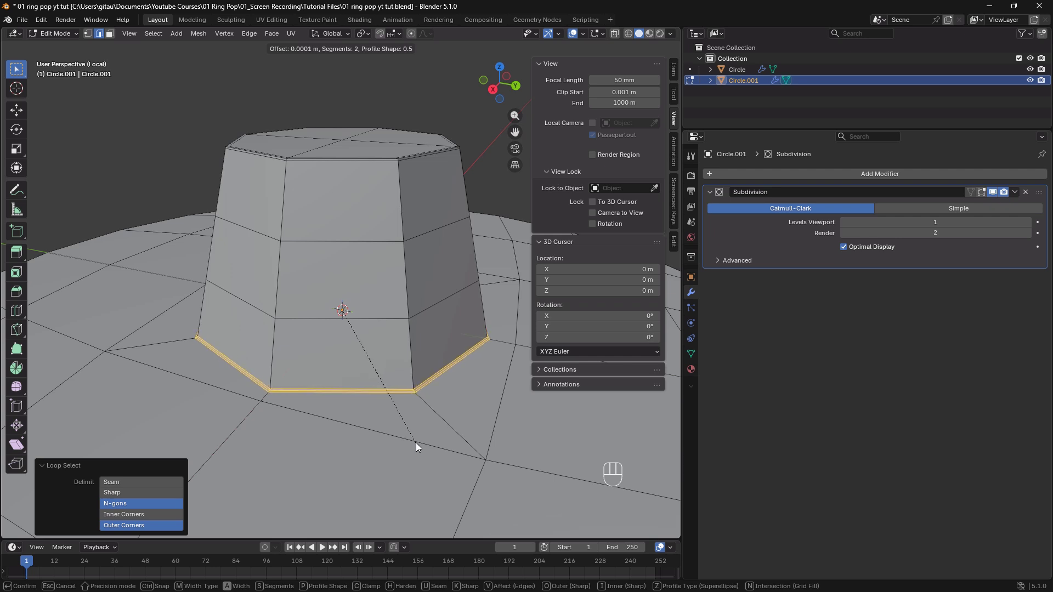
scroll(416, 444, "down", 1)
left_click(416, 442)
left_click(397, 423)
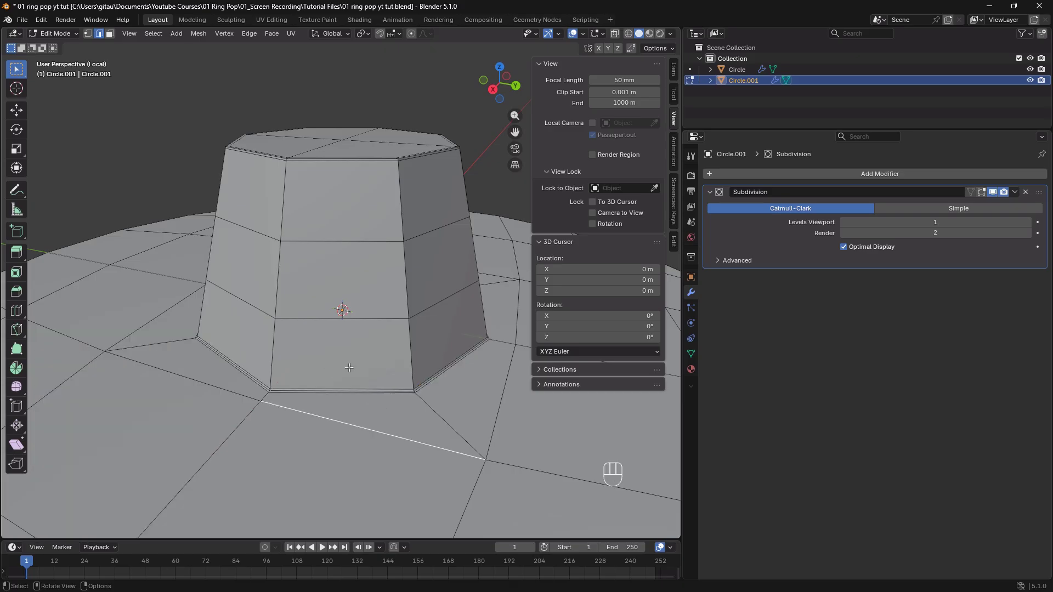
middle_click_drag(349, 368, 361, 336)
scroll(359, 339, "down", 5)
middle_click_drag(328, 447, 307, 474)
scroll(307, 474, "up", 3)
left_click(302, 420, "alt+shift")
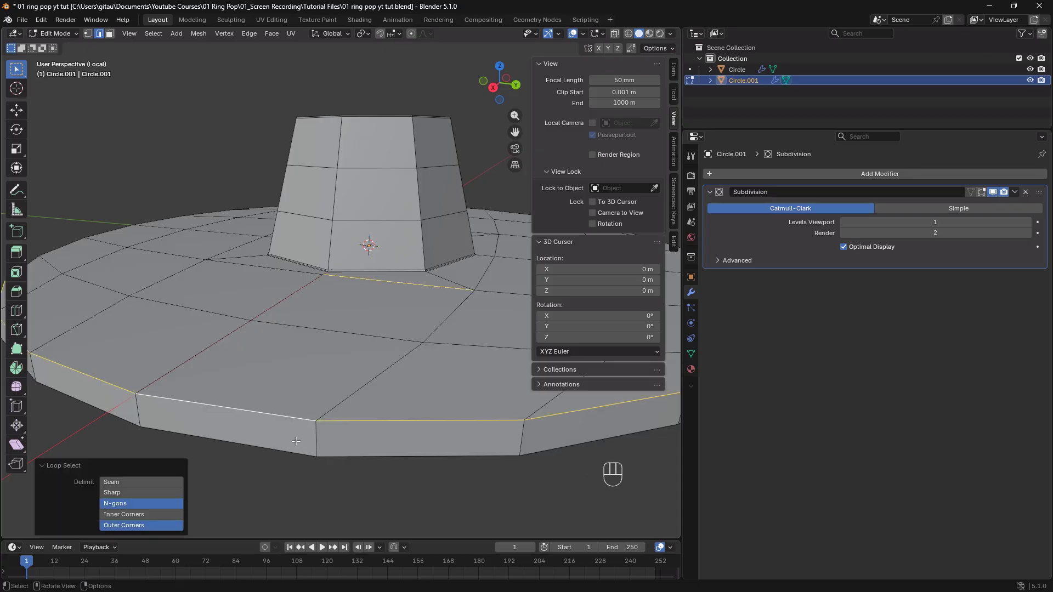
left_click(356, 466)
left_click(329, 425, "alt+shift")
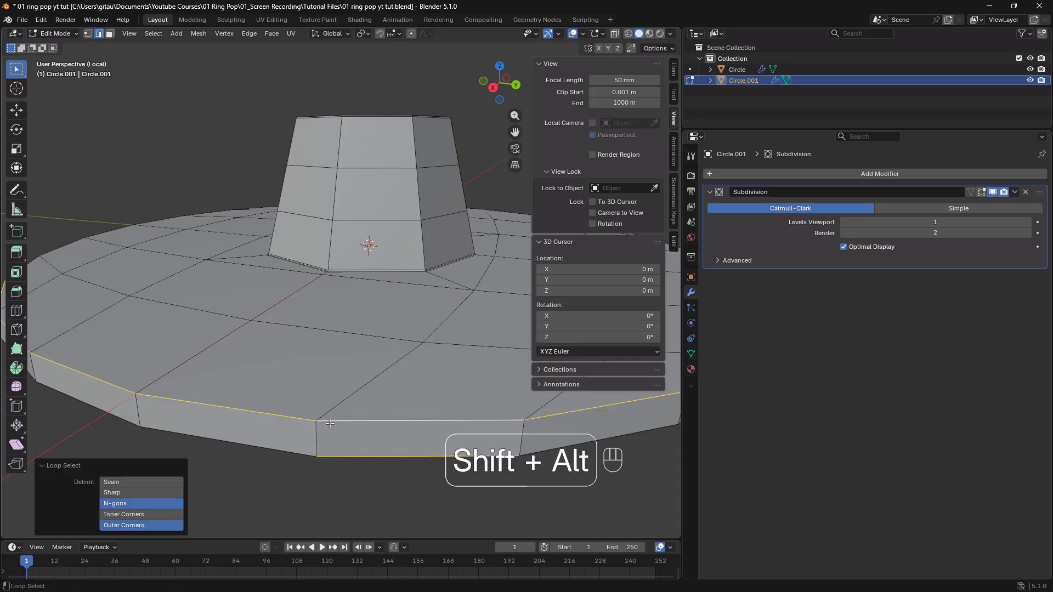
scroll(328, 423, "down", 3)
middle_click_drag(325, 409, 269, 331)
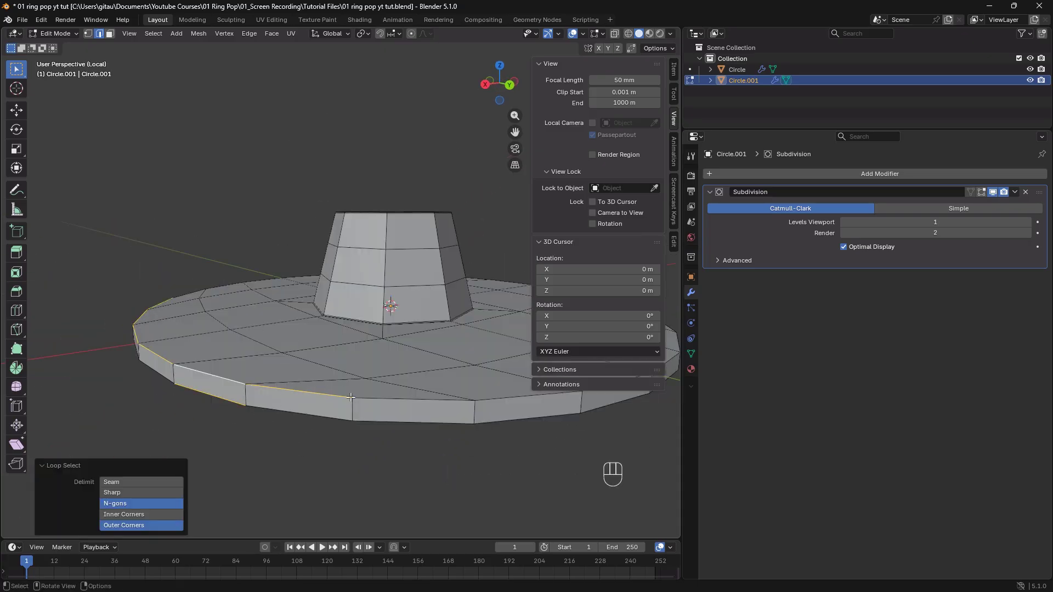
scroll(350, 397, "down", 3)
left_click(280, 421)
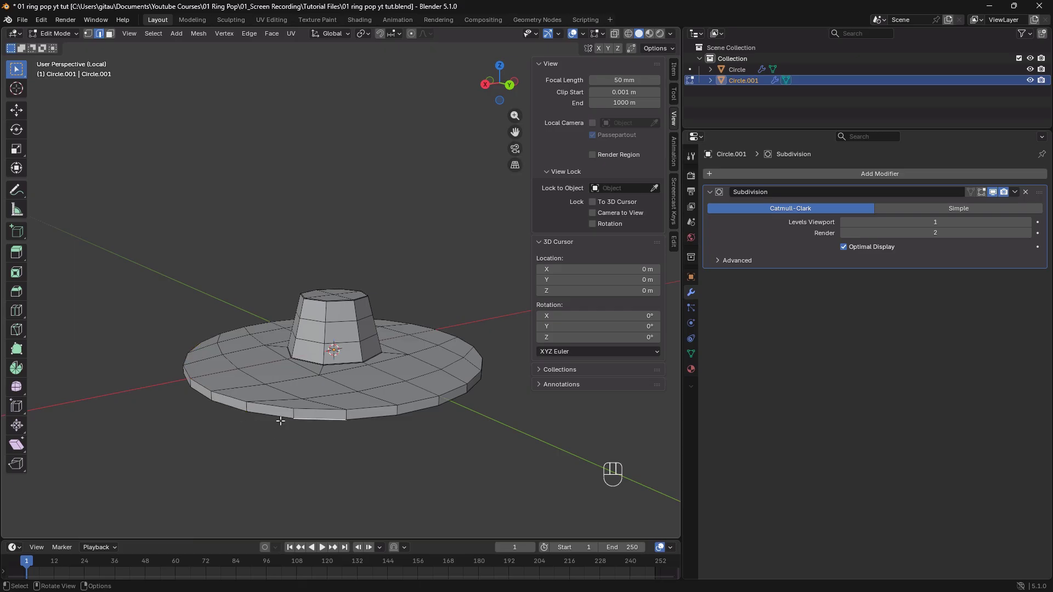
left_click(307, 409, "alt+shift")
left_click(369, 447)
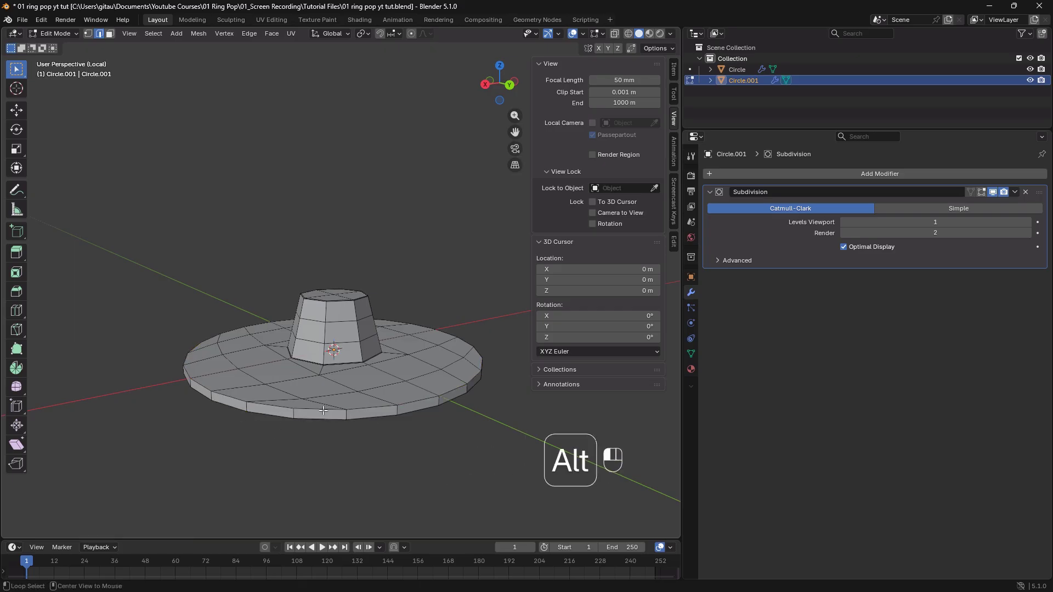
Bevel the upper and lower edge loops around the disc's rim with 2 segments and a width of about 0.00006 m
left_click(325, 404, "alt")
left_click(265, 399, "alt+shift")
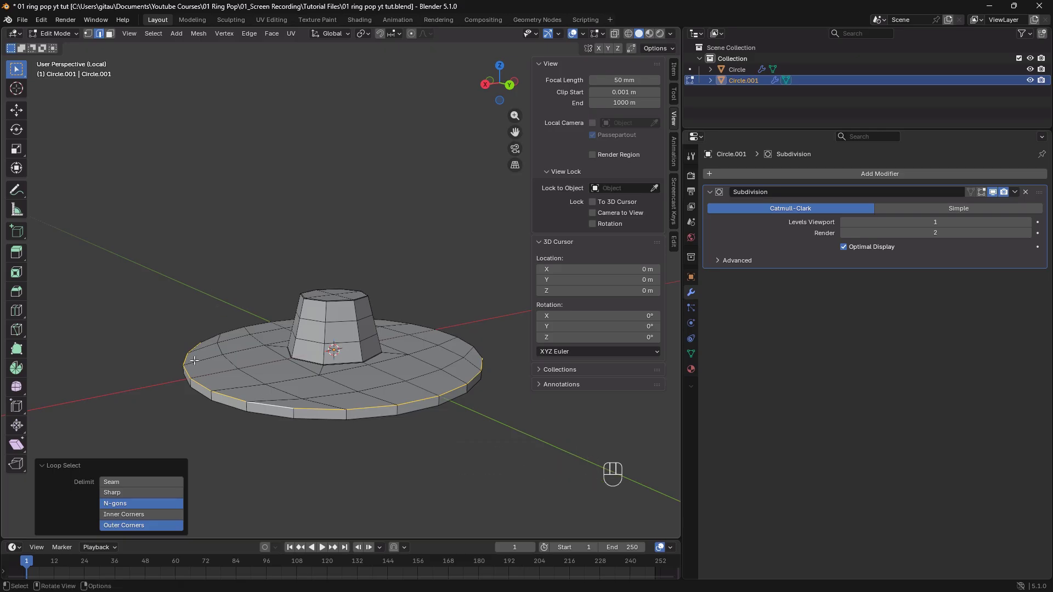
middle_click_drag(264, 398, 334, 375)
left_click(343, 246, "alt+shift")
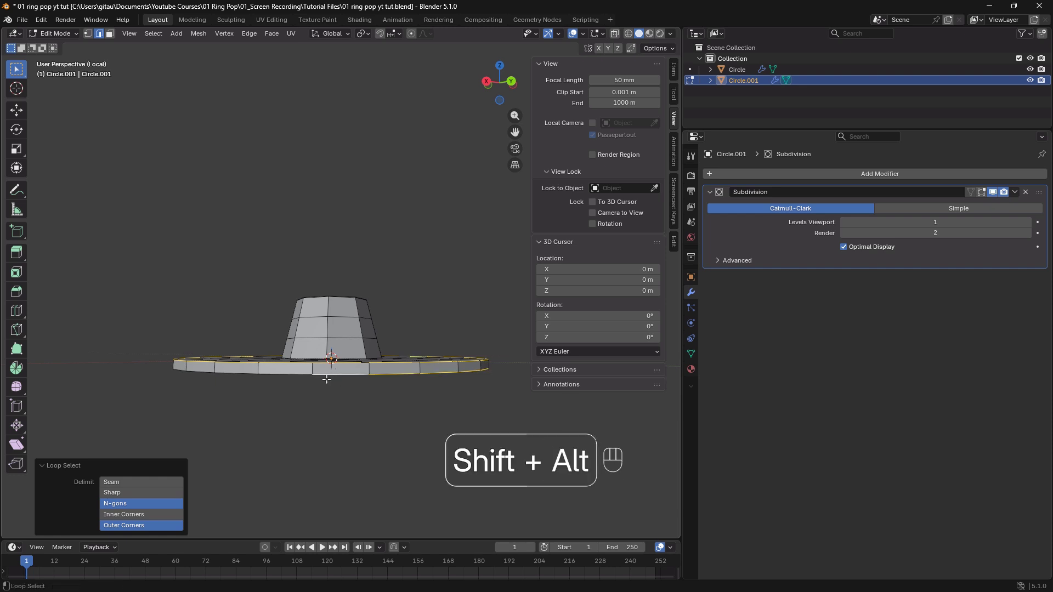
middle_click_drag(274, 373, 303, 326)
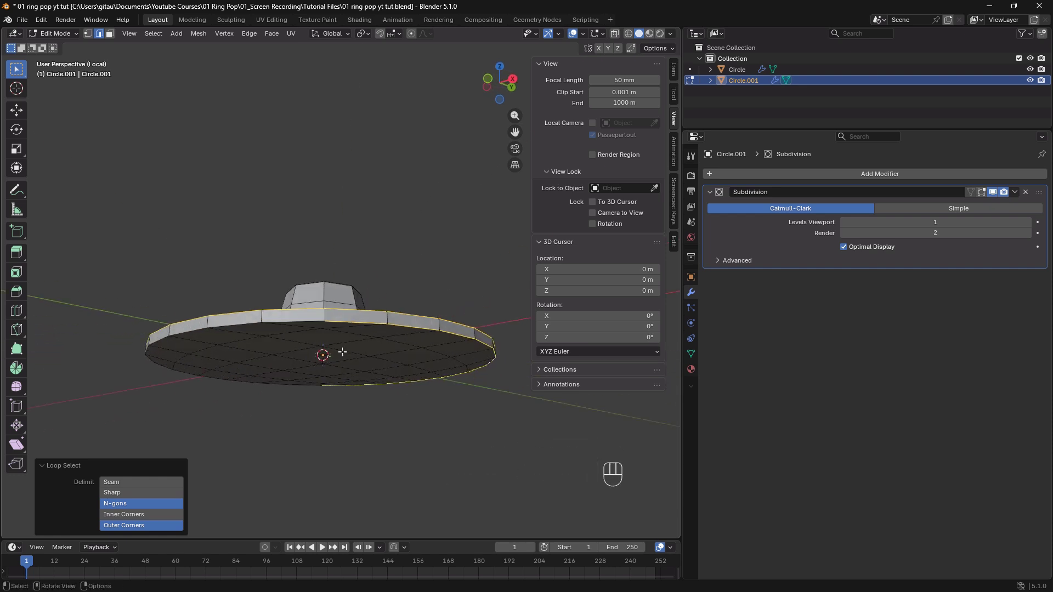
left_click(302, 325, "alt+shift")
left_click(302, 320, "alt+shift")
middle_click_drag(239, 335, 363, 370)
left_click(367, 312, "alt+shift")
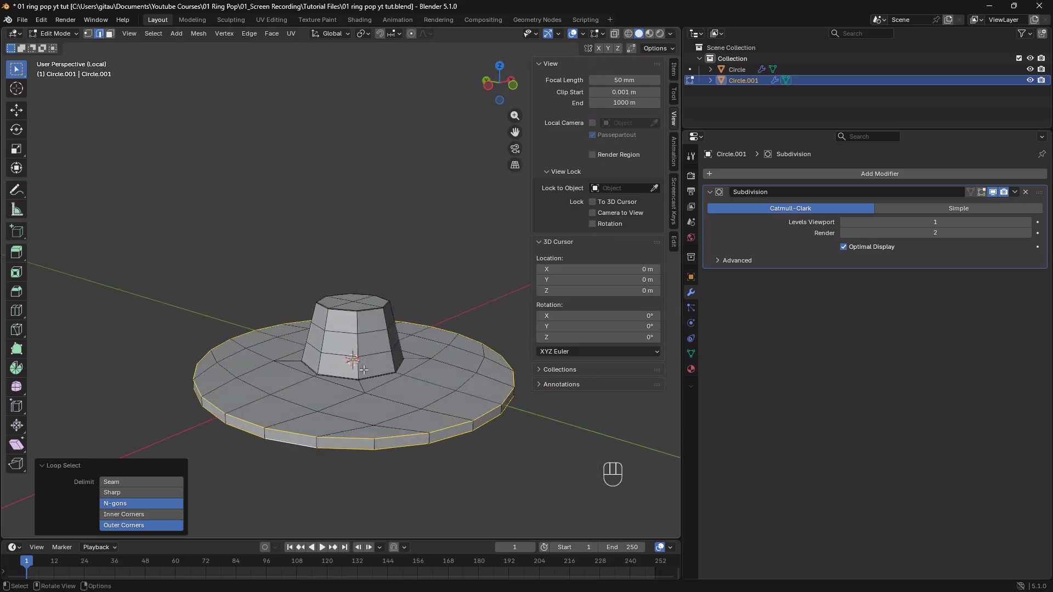
middle_click_drag(205, 387, 236, 406)
scroll(236, 405, "up", 3)
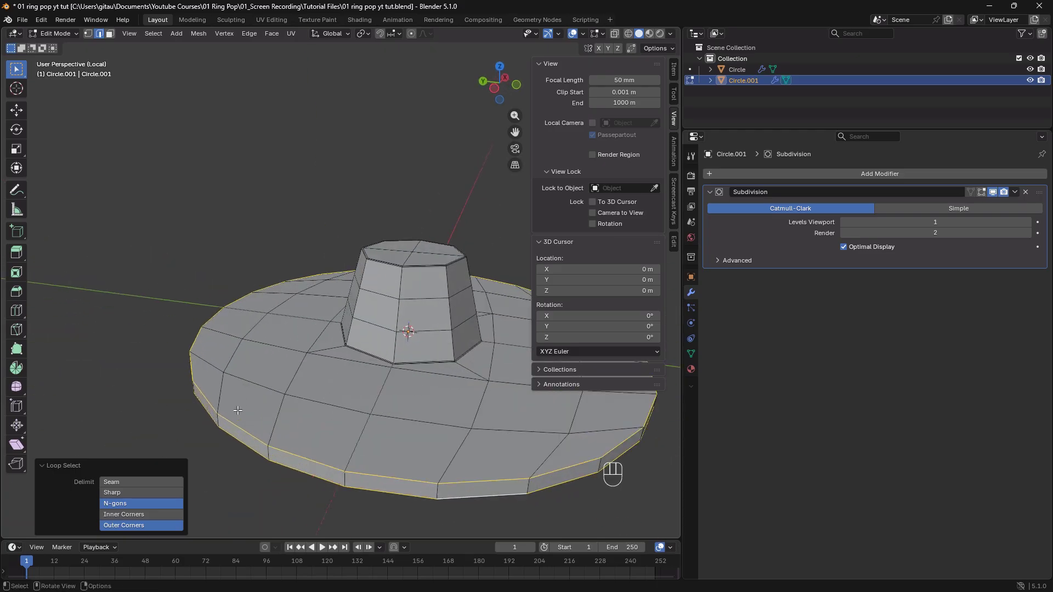
key("space")
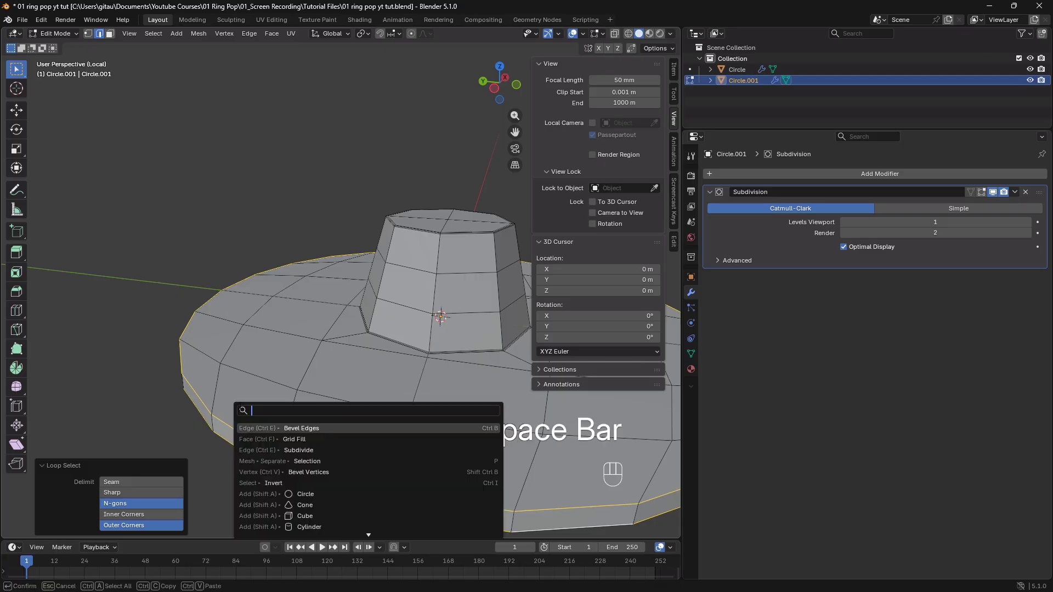
left_click(255, 428)
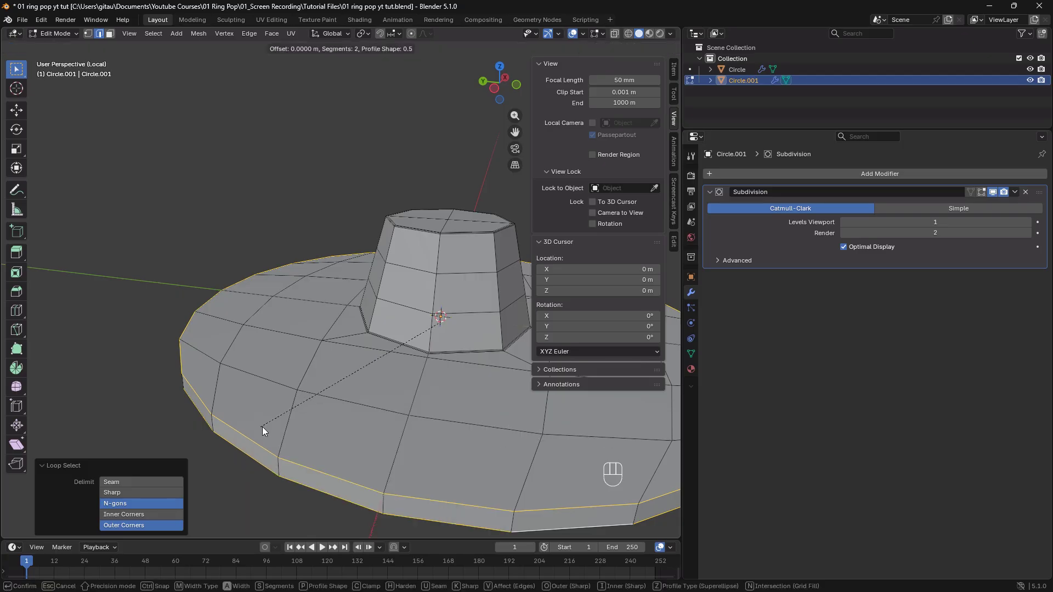
scroll(250, 445, "down", 1)
scroll(257, 440, "up", 1)
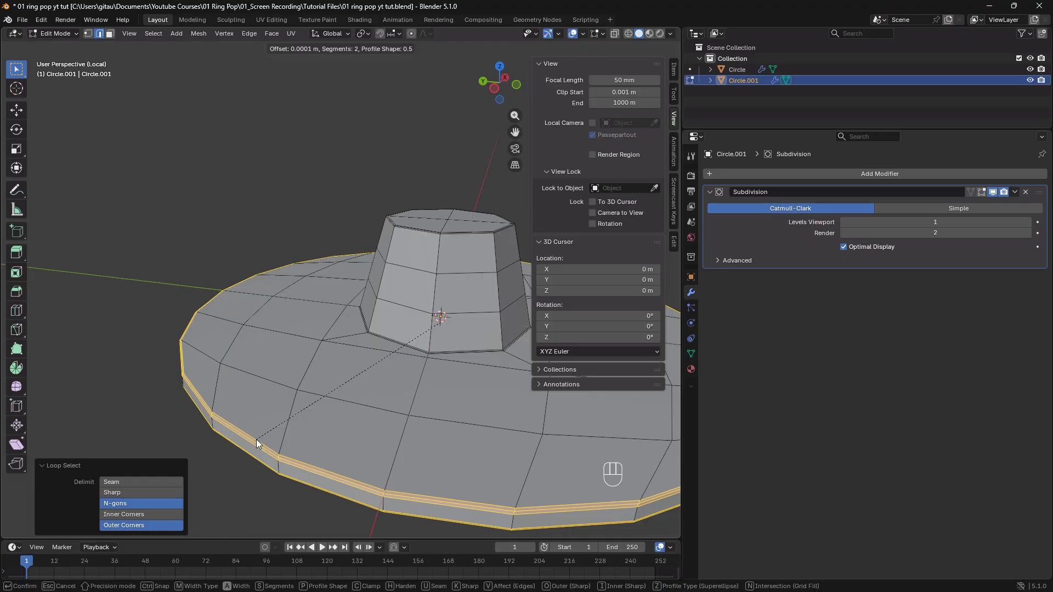
key("shift")
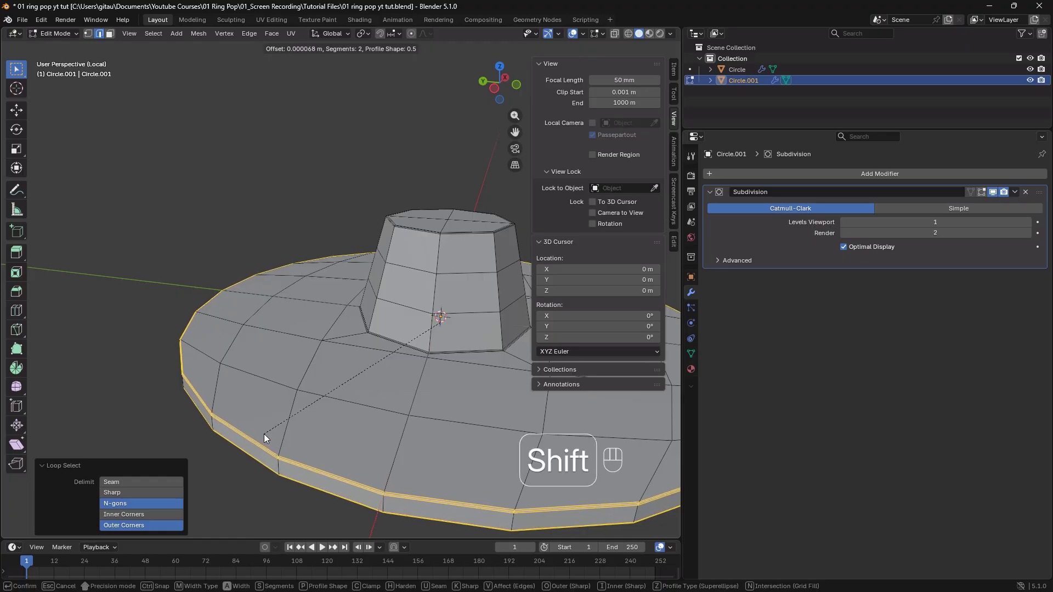
left_click(265, 434)
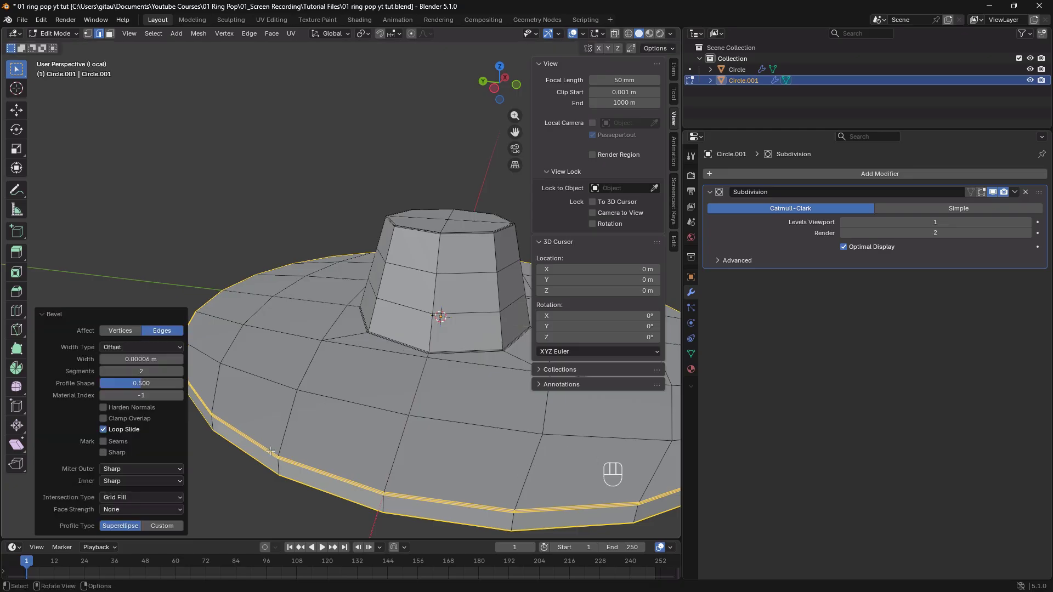
scroll(289, 426, "up", 5)
scroll(325, 402, "down", 3)
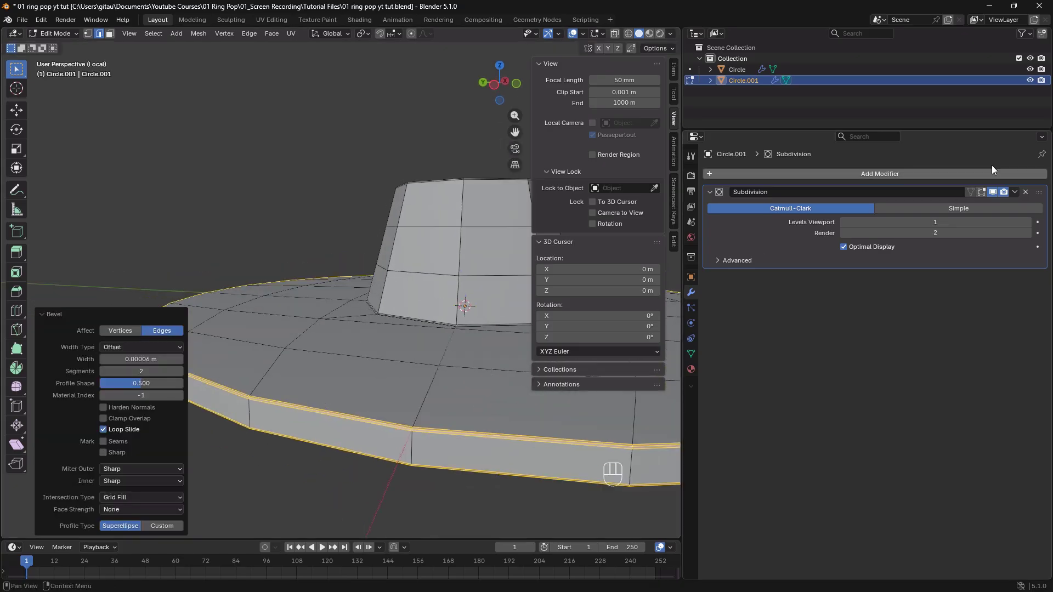
Enable the base's Subdivision modifier display in Edit Mode, and shade the base smooth in Object Mode
left_click(981, 193)
scroll(348, 373, "down", 4)
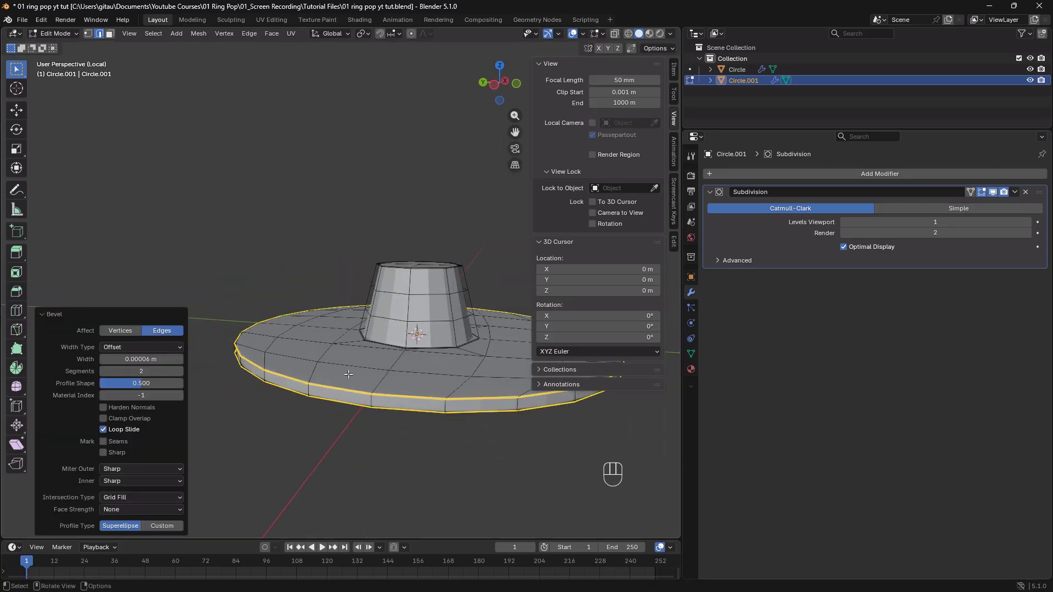
key("Tab")
middle_click_drag(348, 374, 370, 380)
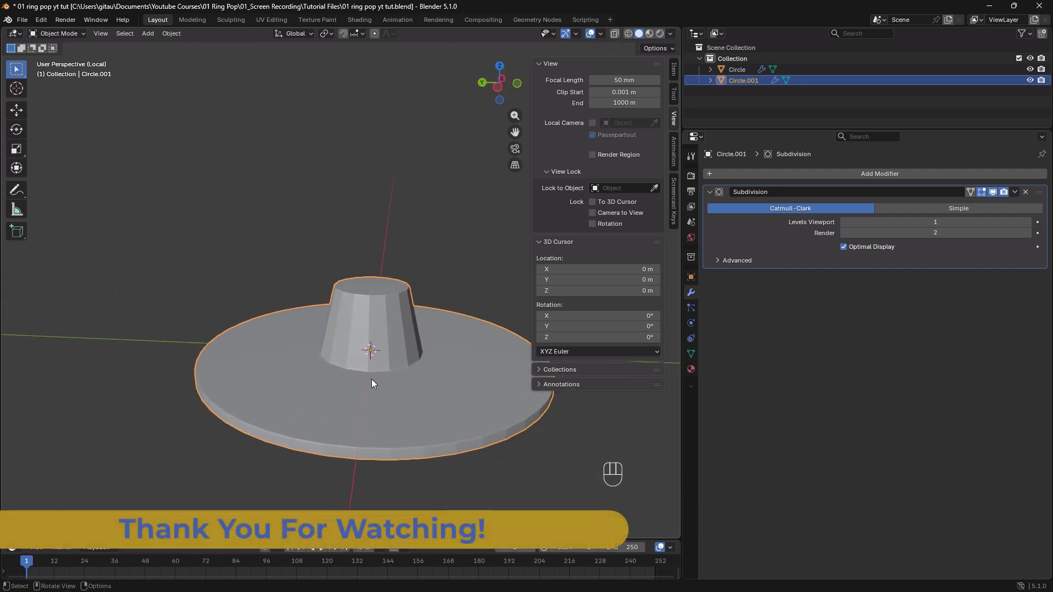
right_click(382, 329)
left_click(381, 329)
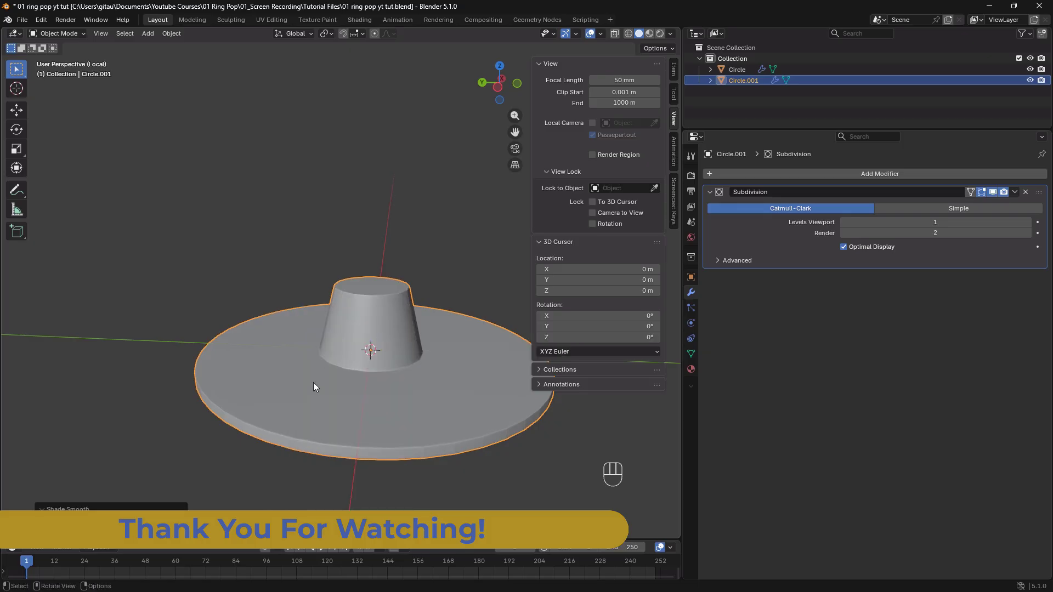
left_click(437, 472)
middle_click_drag(470, 415, 436, 428)
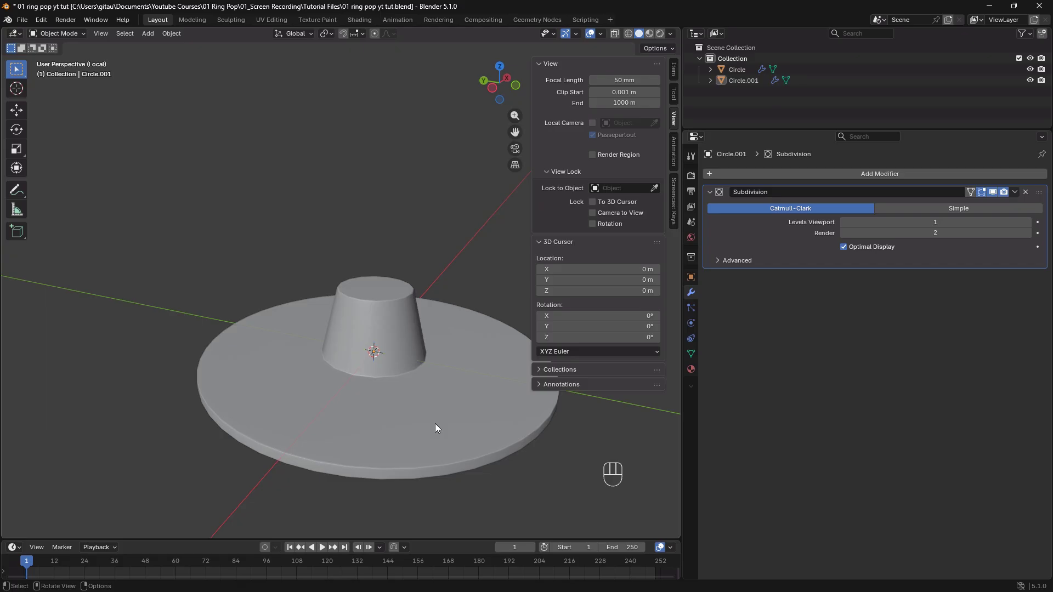
Exit Local View to bring back the faceted candy, and select the candy followed by the base disc
key("slash")
middle_click_drag(189, 409, 252, 288)
left_click(268, 254)
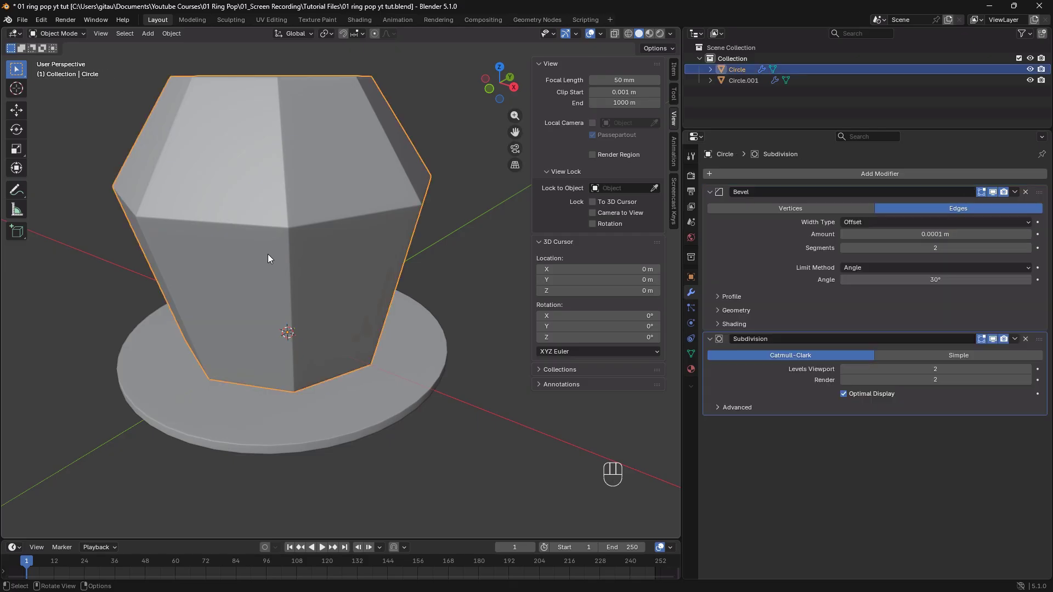
left_click(294, 437)
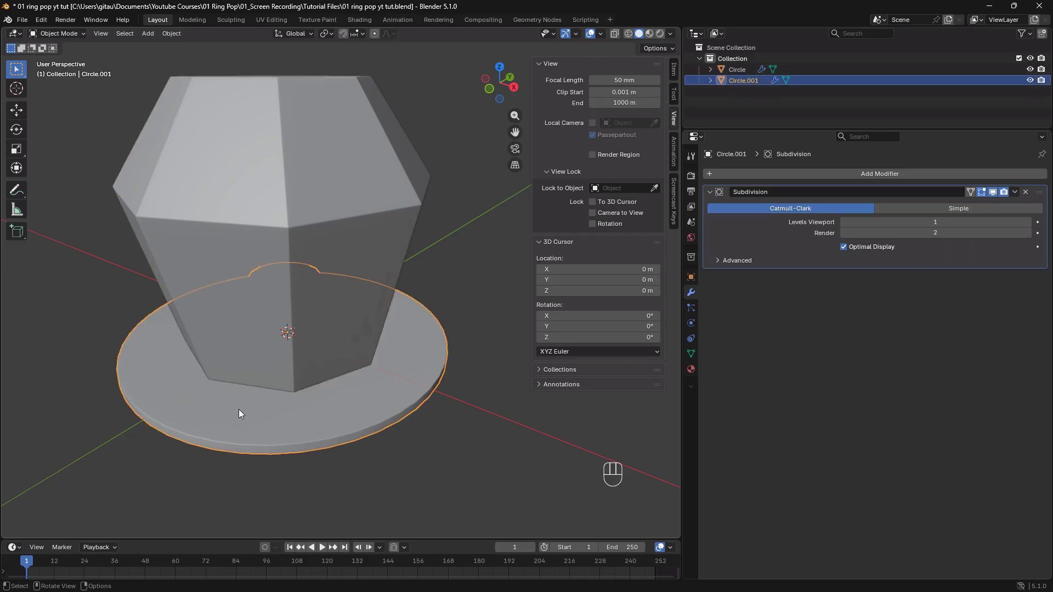